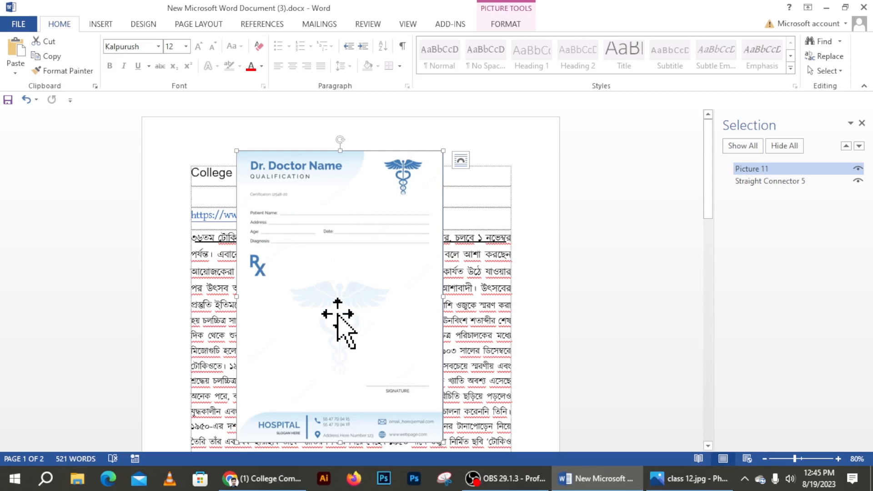
# Step: Move the prescription picture to different spots over the page text, checking the pages and the heading beneath it
pyautogui.moveTo(338, 231)
pyautogui.mouseDown()
pyautogui.moveTo(345, 277)
pyautogui.moveTo(331, 222)
pyautogui.mouseUp()
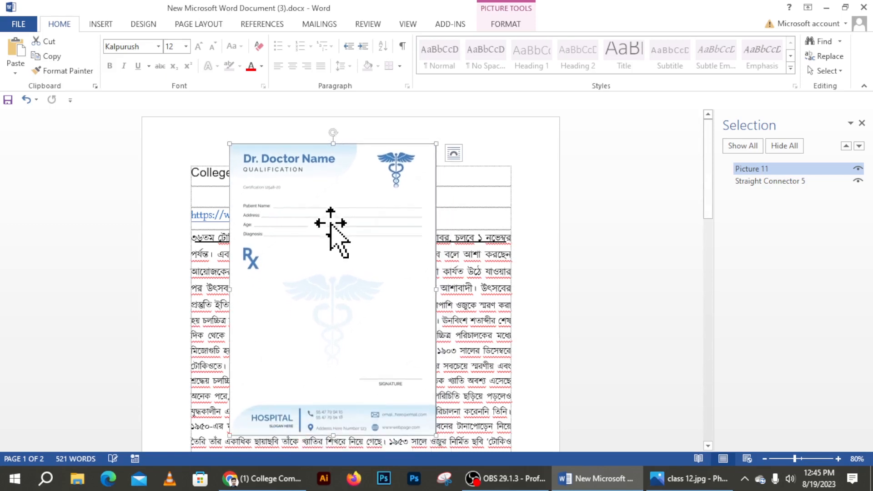
pyautogui.moveTo(278, 211); pyautogui.dragTo(539, 205)
pyautogui.click(171, 137)
pyautogui.scroll(-15, 315, 227)
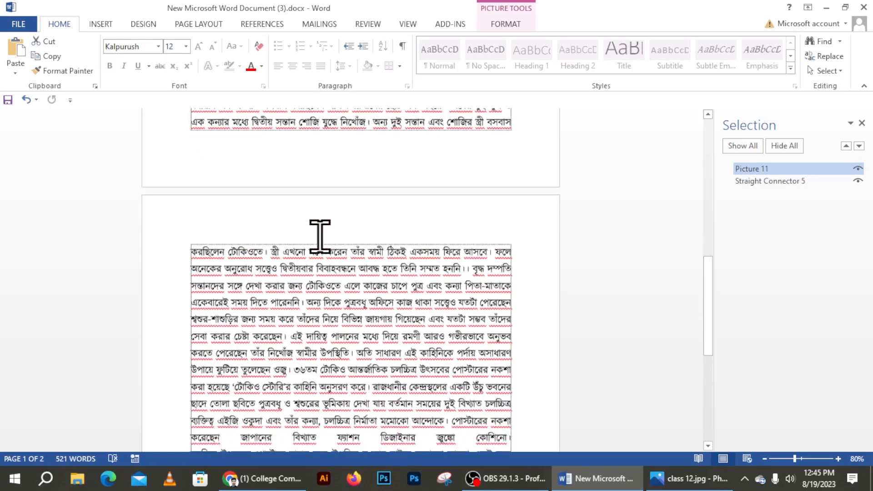
pyautogui.scroll(15, 406, 306)
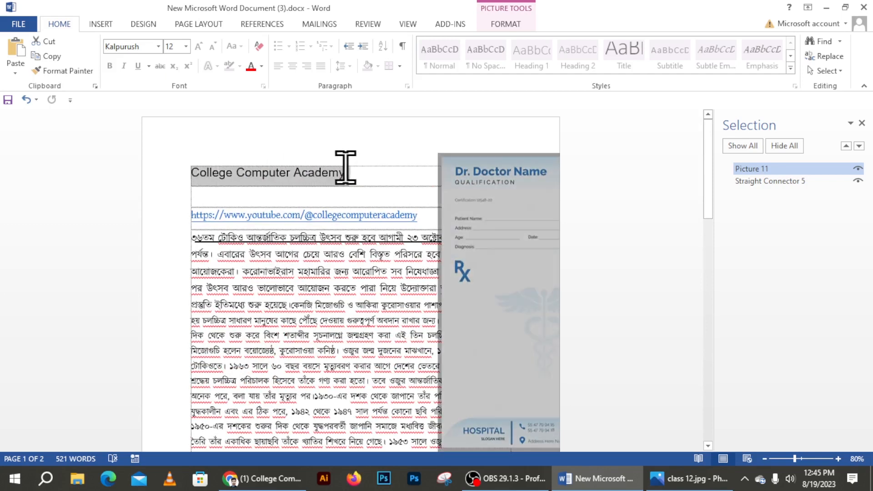
pyautogui.click(344, 172)
pyautogui.moveTo(487, 195); pyautogui.dragTo(396, 218)
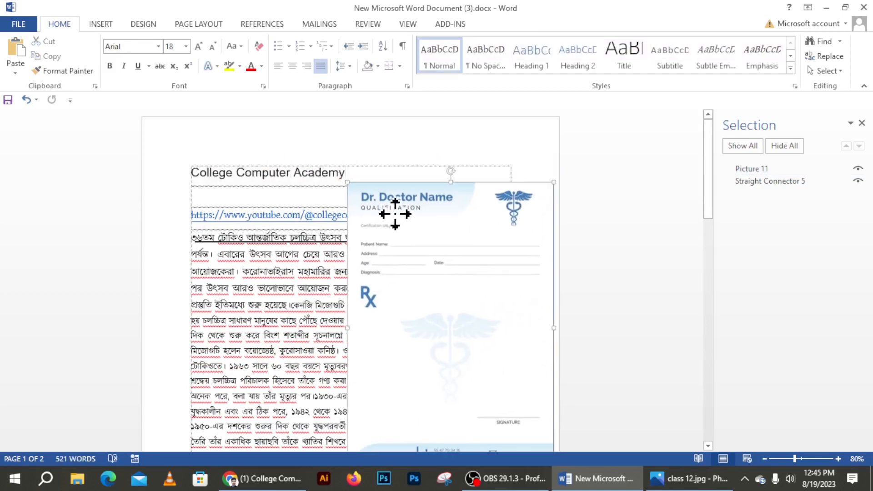
pyautogui.moveTo(293, 172); pyautogui.dragTo(370, 159)
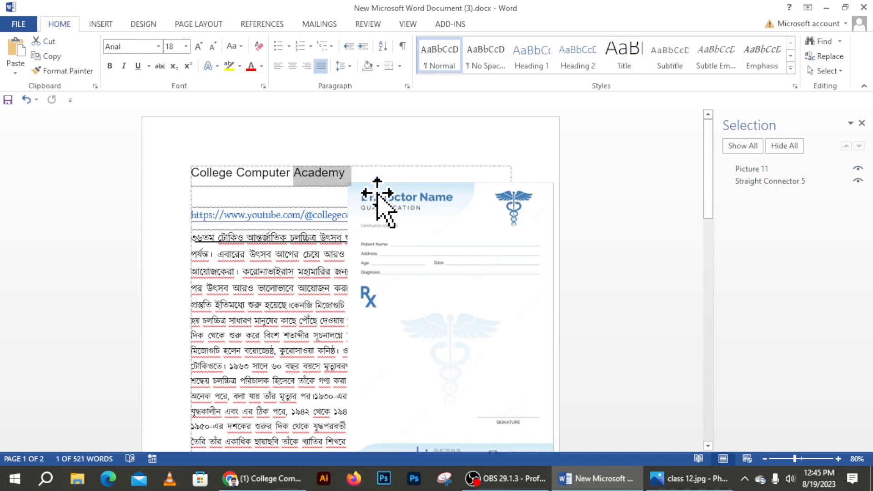
# Step: Close the Selection pane and move the prescription picture over the body text, clear of the College Computer Academy heading
pyautogui.click(861, 123)
pyautogui.click(539, 257)
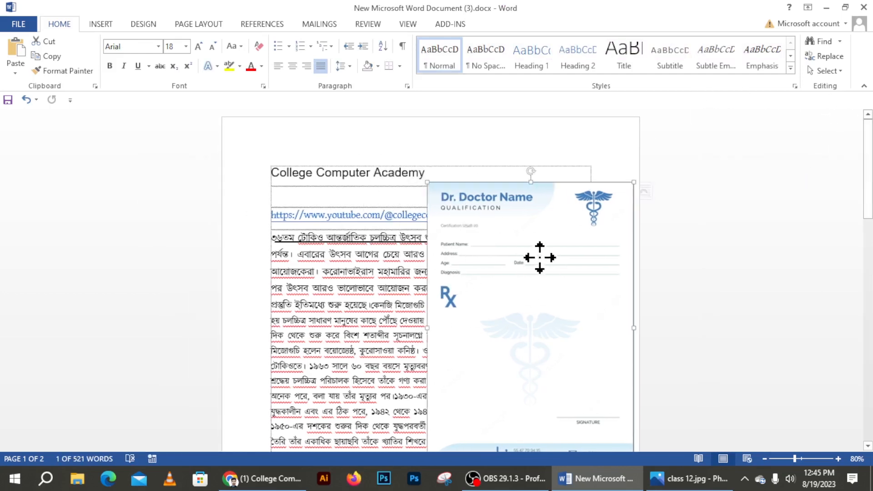
pyautogui.moveTo(539, 264); pyautogui.dragTo(337, 203)
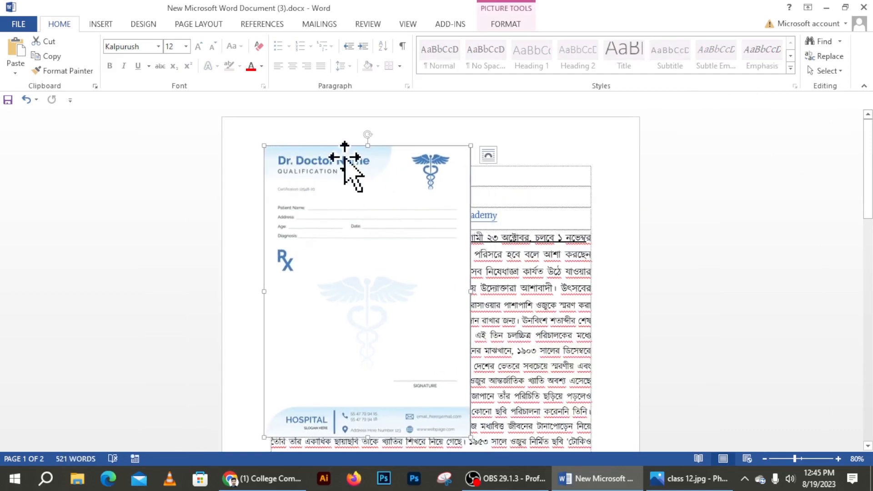
pyautogui.moveTo(384, 189); pyautogui.dragTo(401, 151)
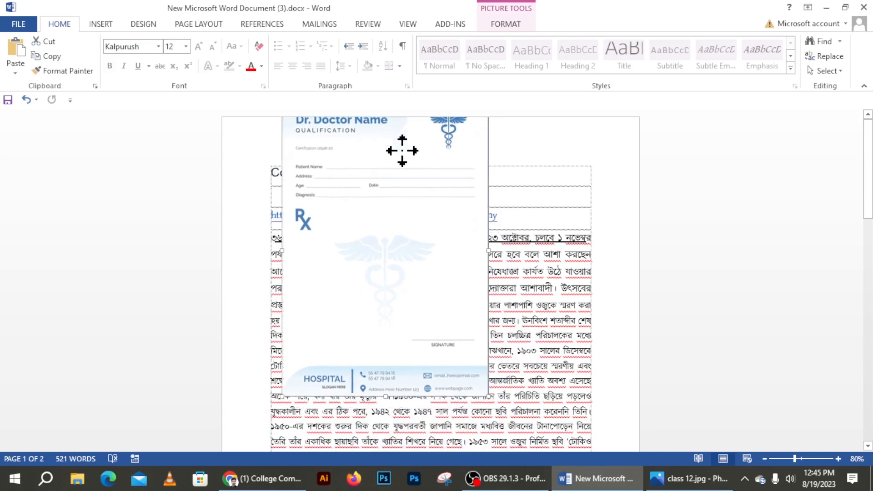
pyautogui.moveTo(417, 211); pyautogui.dragTo(423, 307)
# Step: Add a blank line above the College Computer Academy heading and insert the built-in Blank header
pyautogui.click(269, 167)
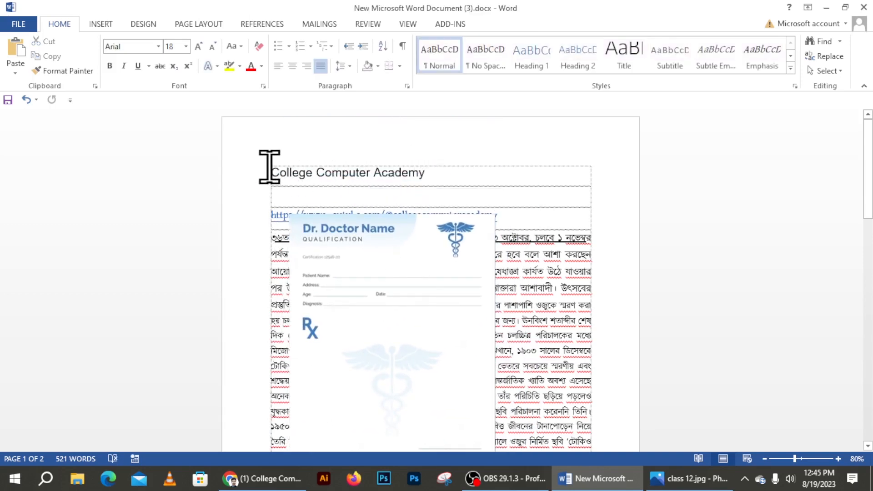
pyautogui.press('Return')
pyautogui.click(101, 29)
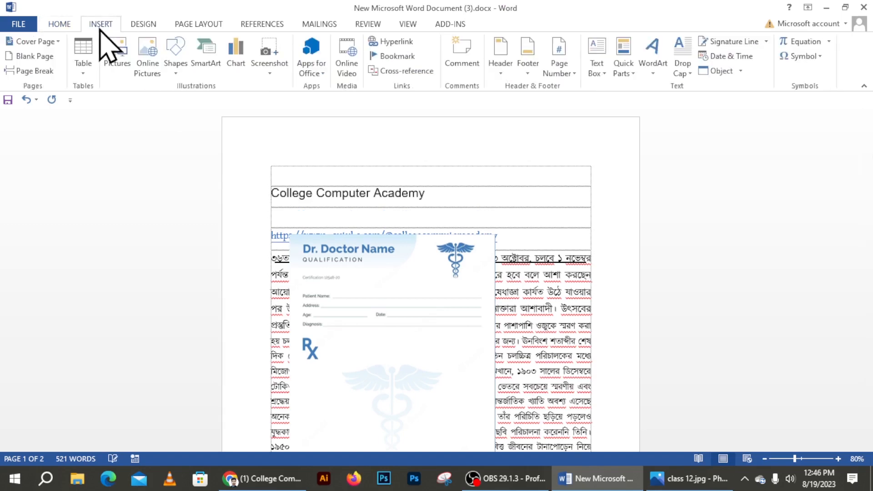
pyautogui.click(502, 58)
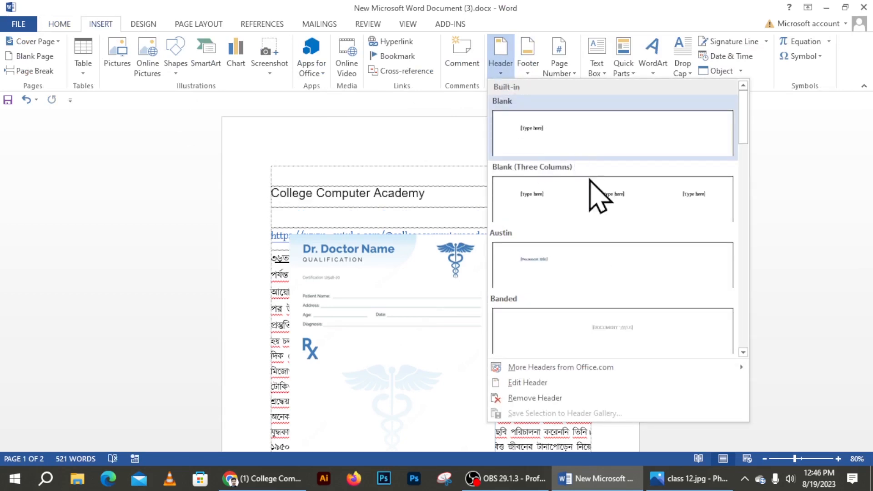
pyautogui.scroll(-10, 574, 293)
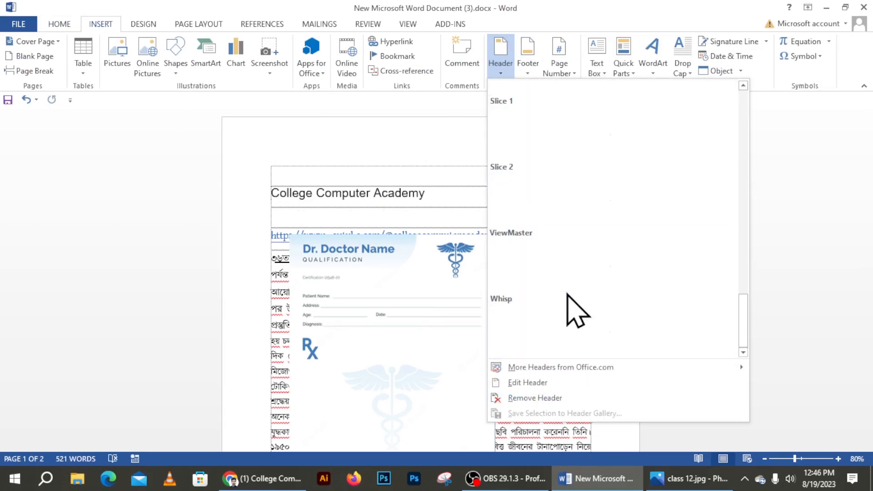
pyautogui.scroll(10, 586, 316)
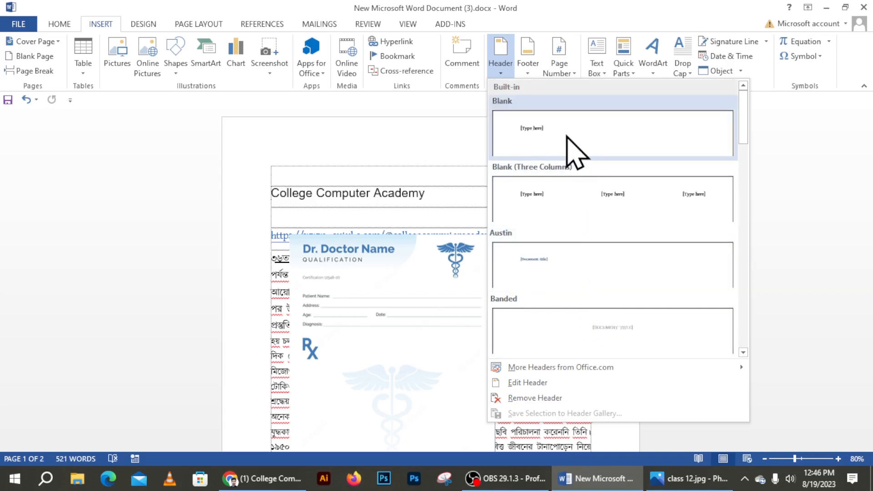
pyautogui.click(573, 149)
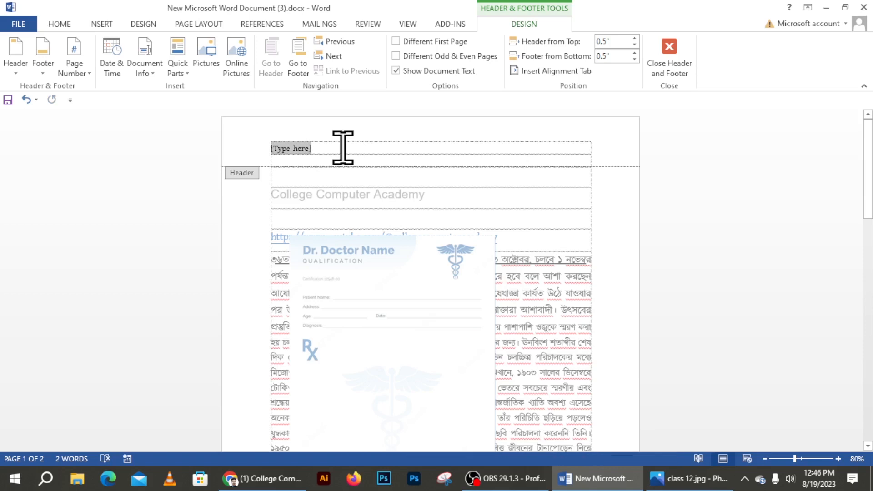
# Step: Replace the header's placeholder text with three line breaks to deepen the header area
pyautogui.press('Return')
pyautogui.press('Return')
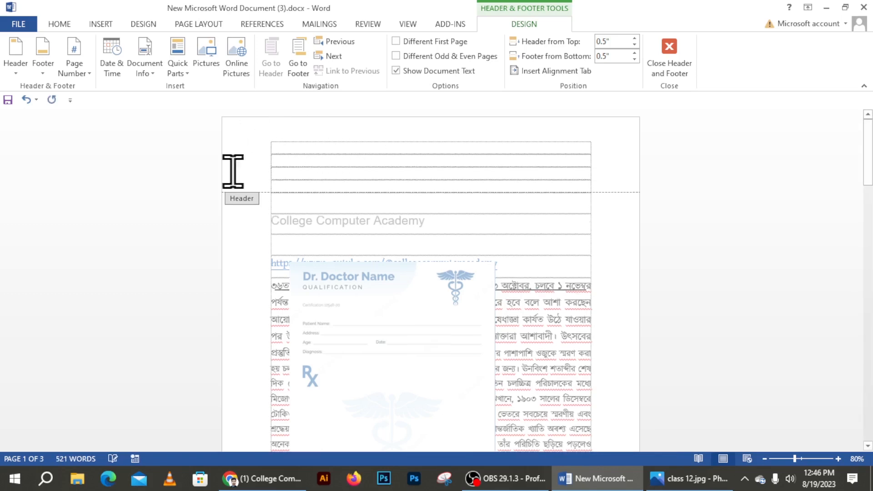
pyautogui.press('Return')
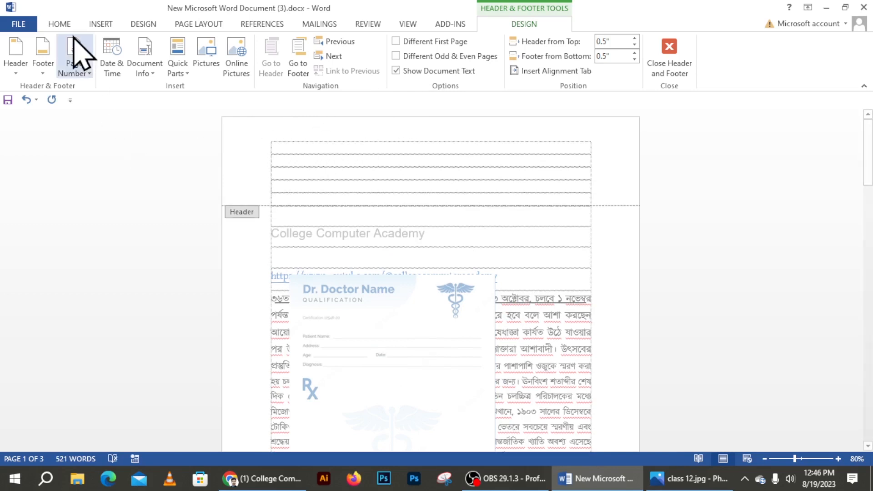
# Step: Draw a rectangle about 1.53" high and 8.77" wide across the full page width in the header
pyautogui.click(102, 24)
pyautogui.click(177, 58)
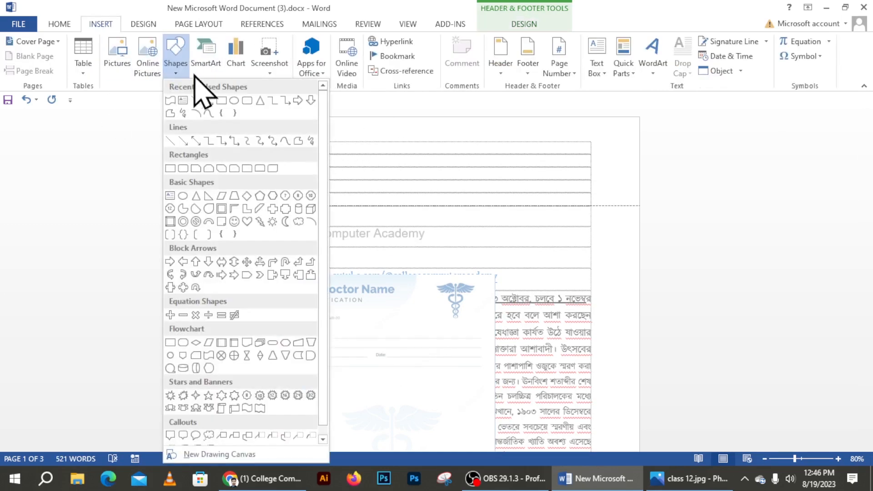
pyautogui.click(222, 100)
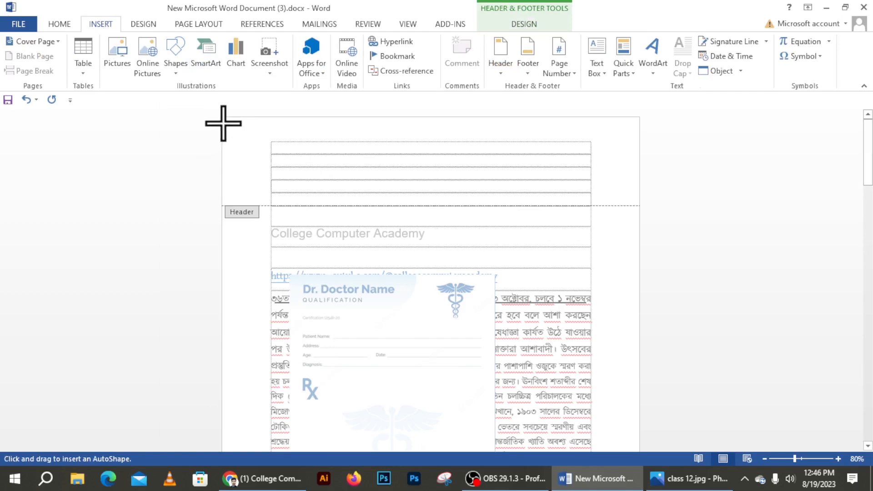
pyautogui.moveTo(221, 119)
pyautogui.mouseDown()
pyautogui.moveTo(316, 166)
pyautogui.moveTo(663, 196)
pyautogui.moveTo(658, 209)
pyautogui.moveTo(653, 193)
pyautogui.moveTo(639, 199)
pyautogui.mouseUp()
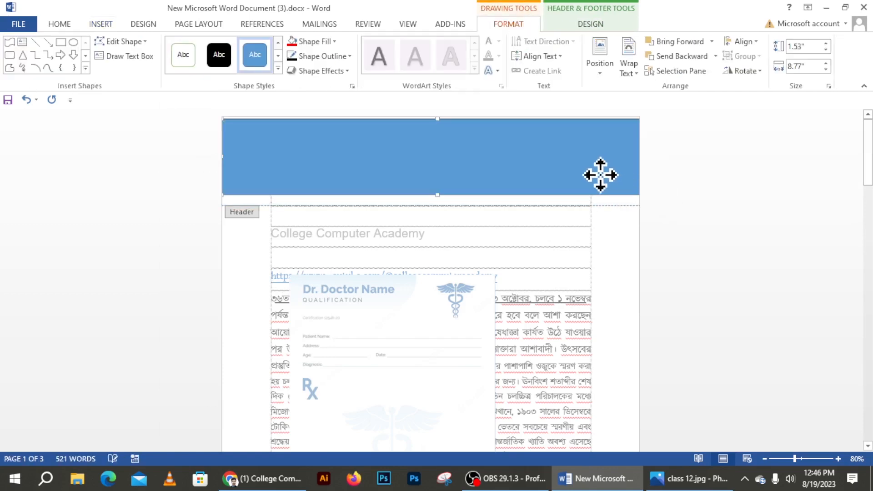
# Step: Fill the header rectangle with light green and apply the dark gradient variation that radiates from the center
pyautogui.click(318, 41)
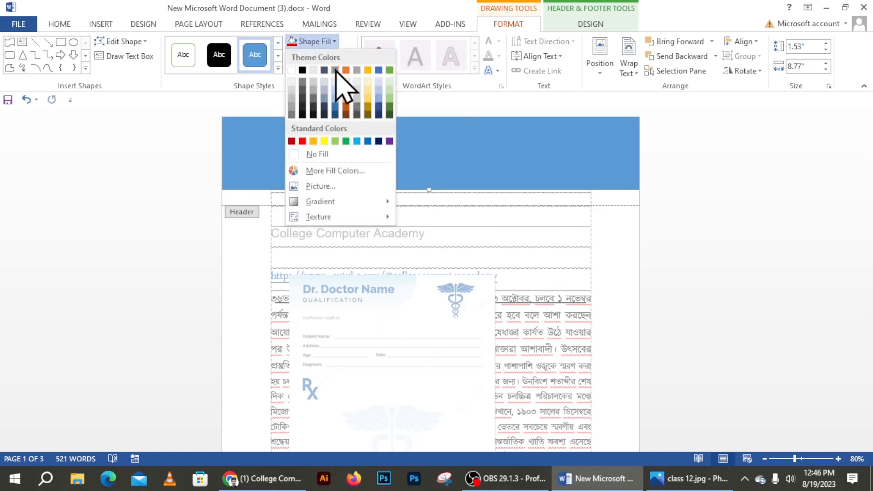
pyautogui.click(389, 98)
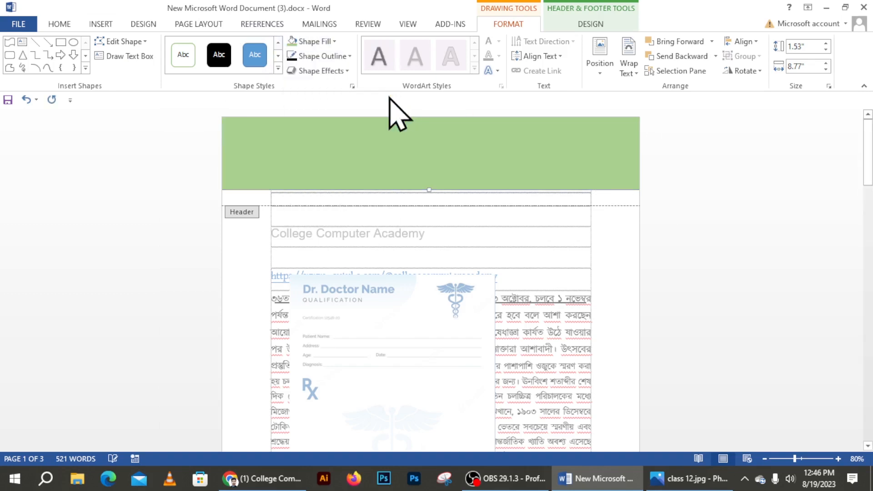
pyautogui.click(321, 42)
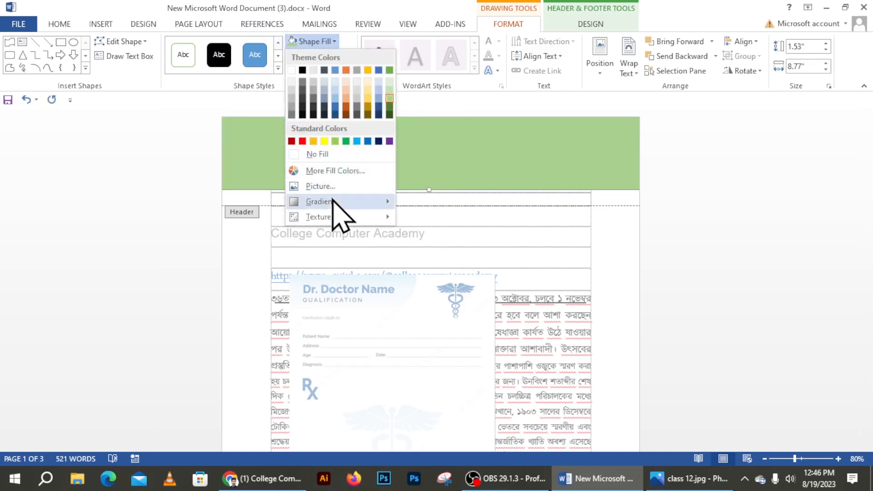
pyautogui.moveTo(386, 203)
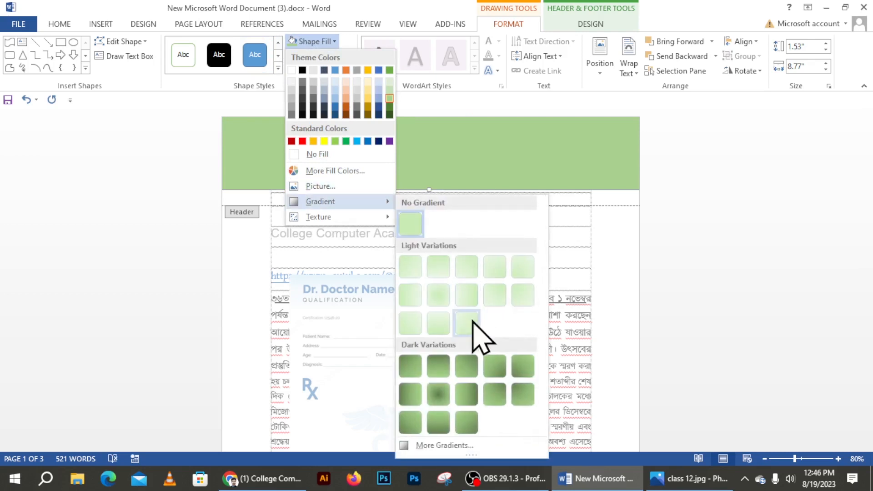
pyautogui.click(437, 395)
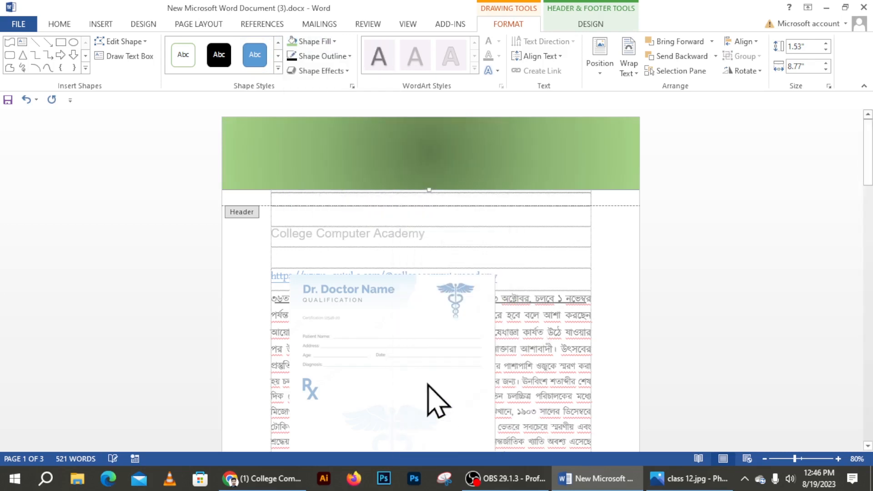
# Step: Enlarge the header rectangle to about 1.83" high so it reaches the header boundary, and return to the document body
pyautogui.click(431, 207)
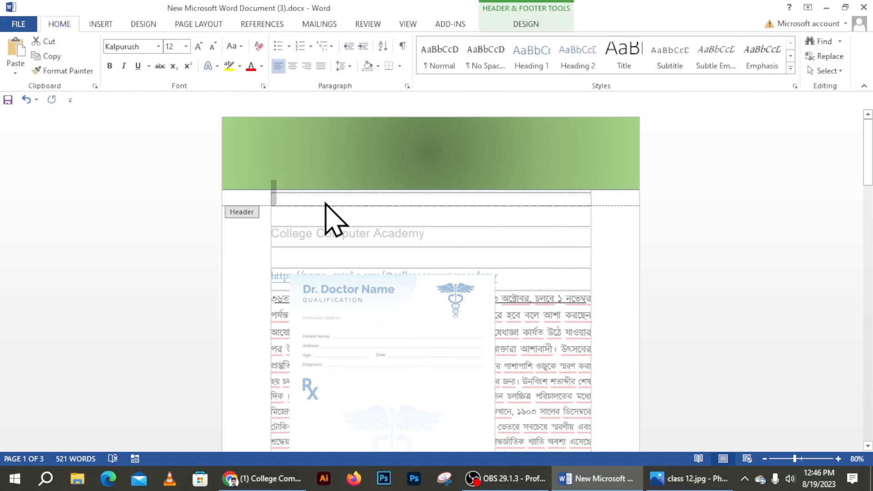
pyautogui.click(444, 186)
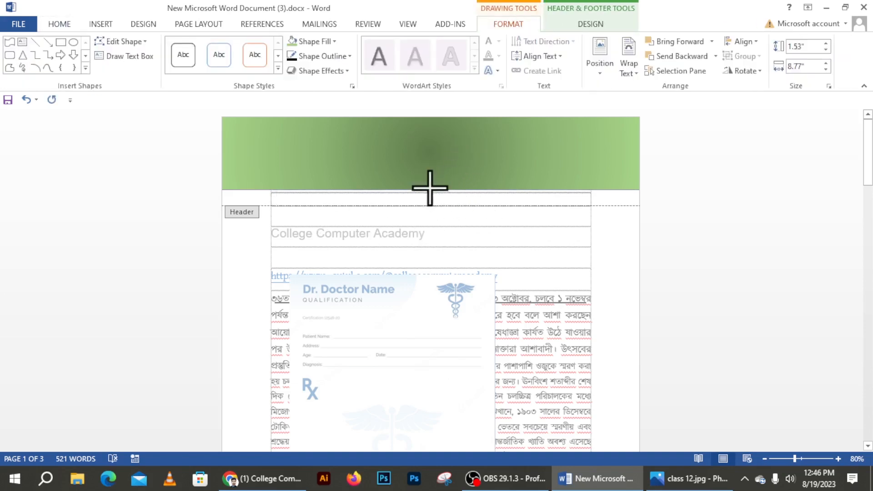
pyautogui.doubleClick(482, 243)
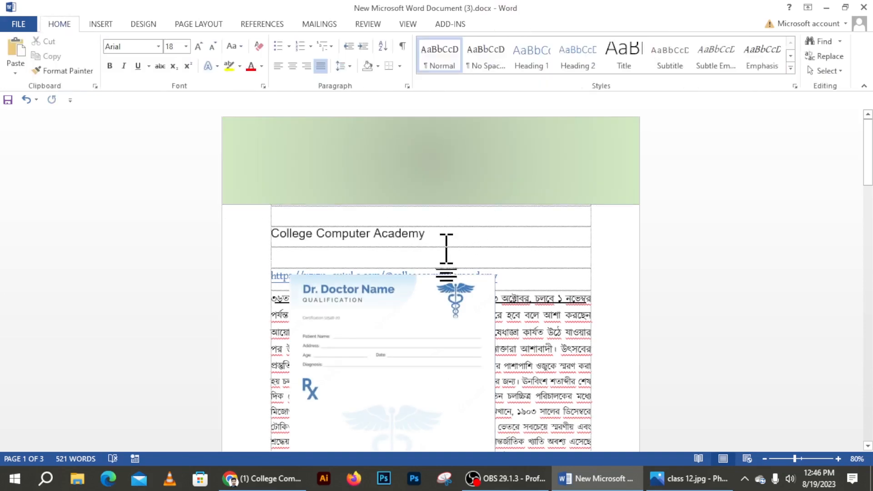
# Step: Copy the College Computer Academy heading from the body and reopen the header for editing
pyautogui.moveTo(437, 235); pyautogui.dragTo(282, 249)
pyautogui.hotkey('ctrl', 'c')
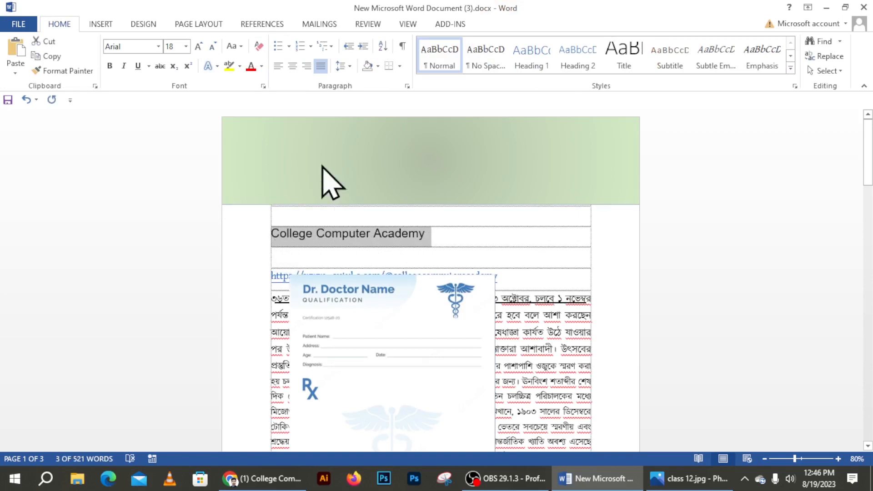
pyautogui.click(312, 131)
pyautogui.doubleClick(324, 141)
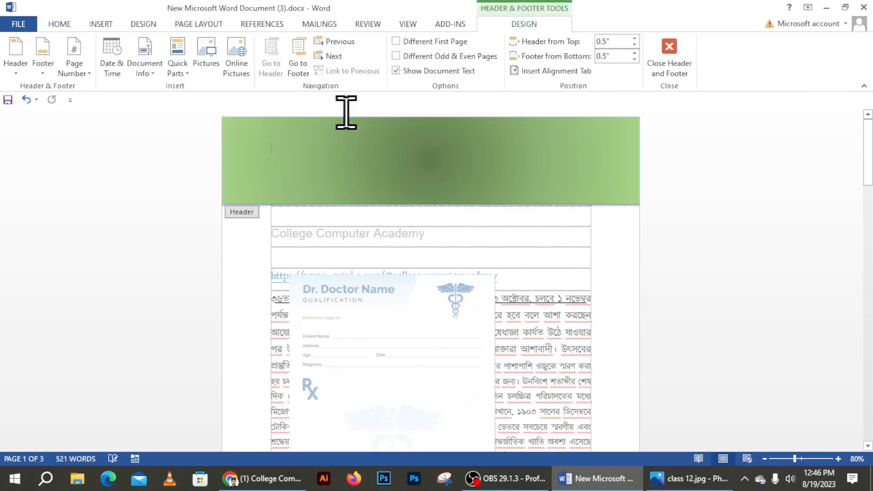
# Step: Change the header rectangle's fill to a light orange theme color
pyautogui.click(356, 165)
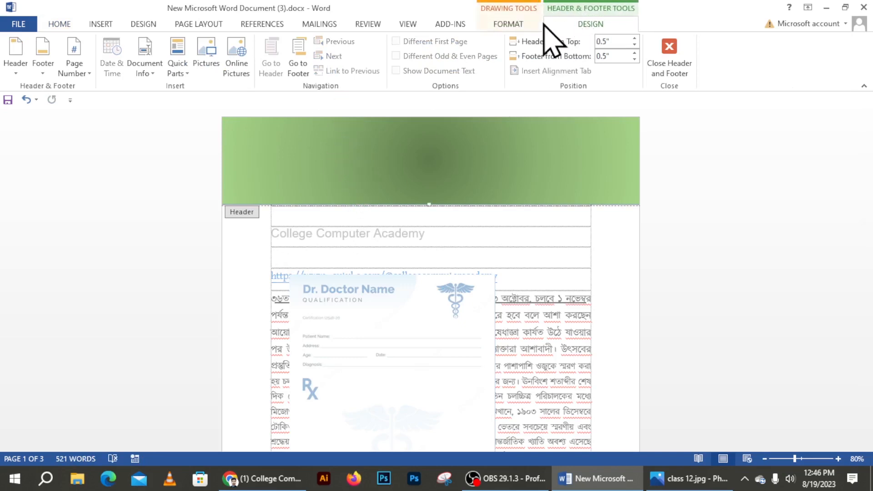
pyautogui.click(508, 24)
pyautogui.click(318, 41)
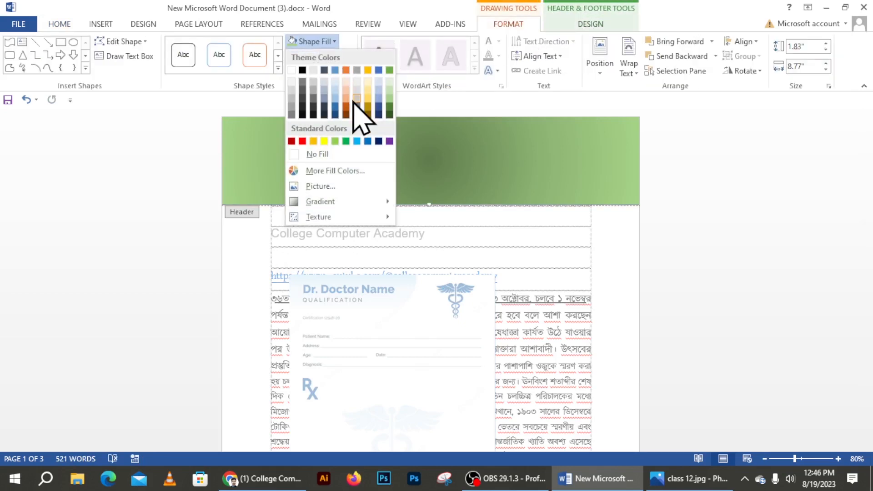
pyautogui.click(346, 90)
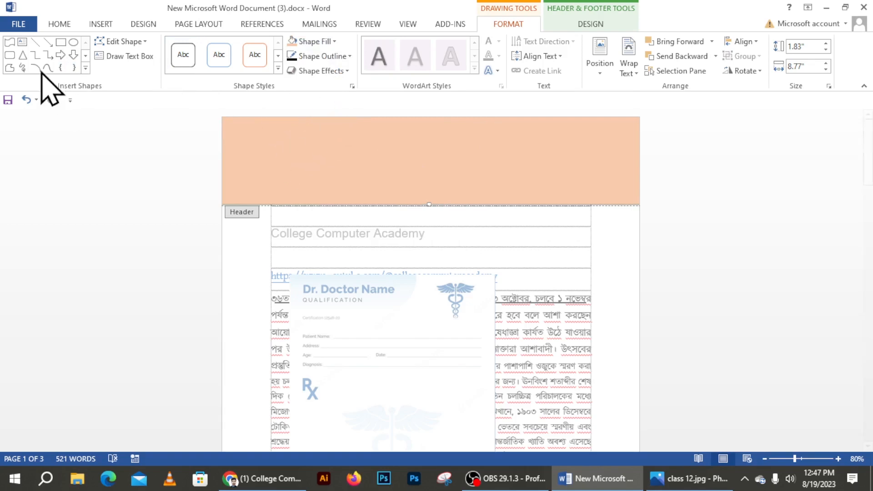
# Step: Insert plain black WordArt over the header rectangle and replace its placeholder with the copied text College Computer Academy
pyautogui.click(100, 24)
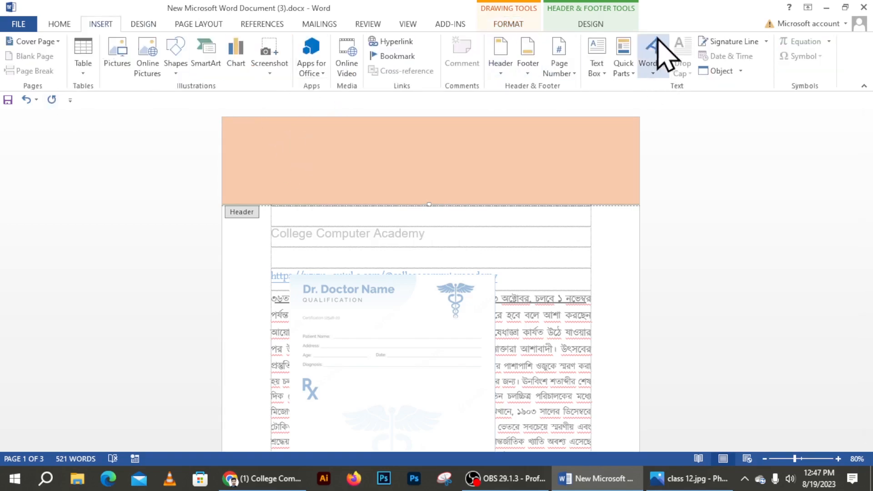
pyautogui.click(652, 60)
pyautogui.click(661, 102)
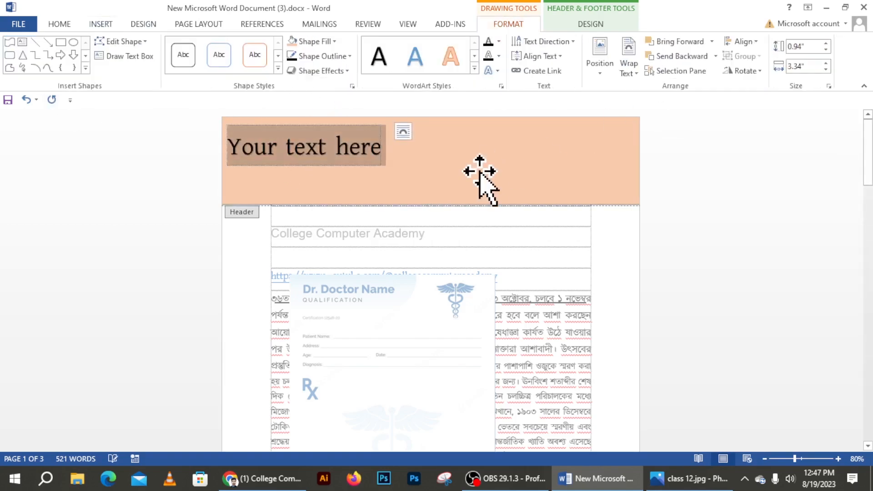
pyautogui.hotkey('ctrl', 'v')
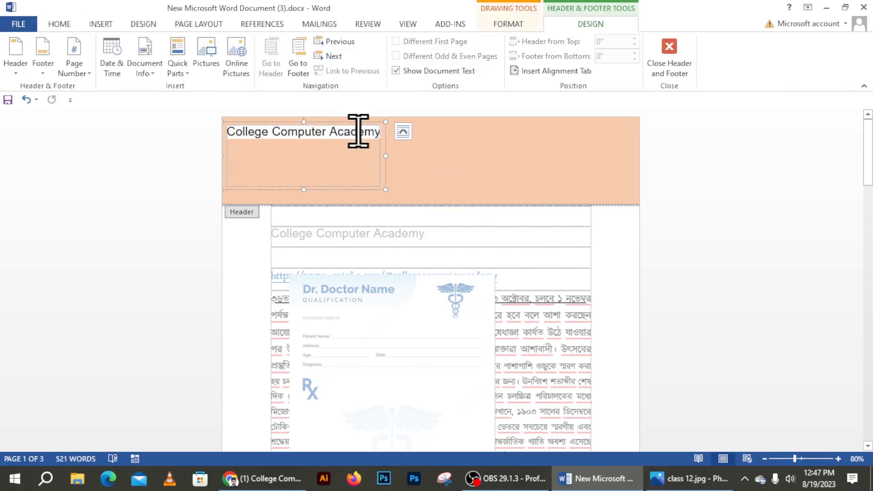
# Step: Replace the header WordArt text with COLLEGE COMPUTER ACADEMY in capital letters
pyautogui.hotkey('ctrl', 'a')
pyautogui.press('BackSpace')
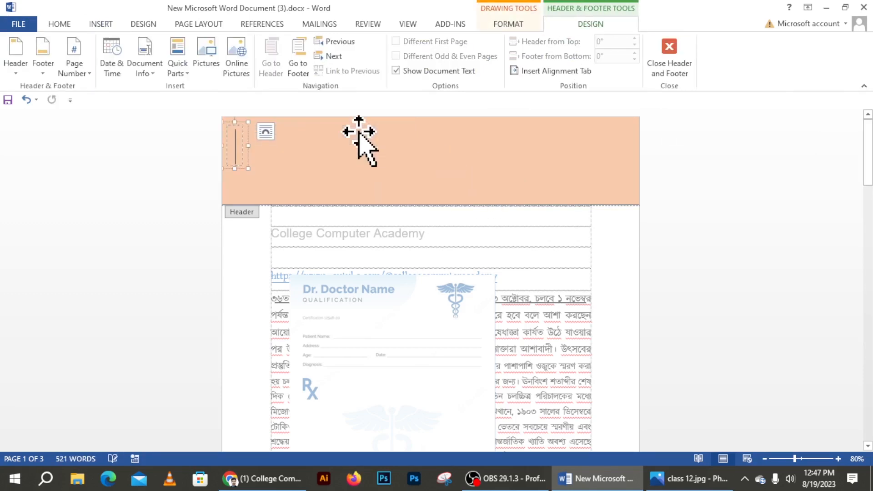
pyautogui.write('CO')
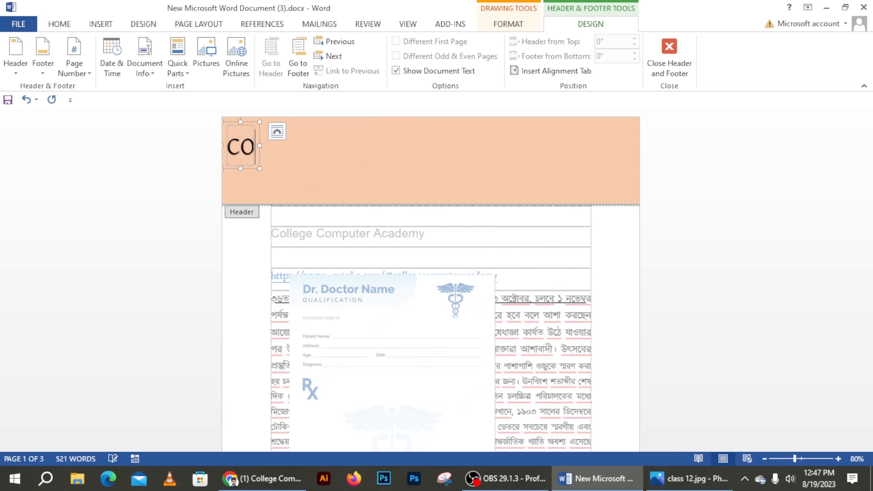
pyautogui.write('LLEGE C')
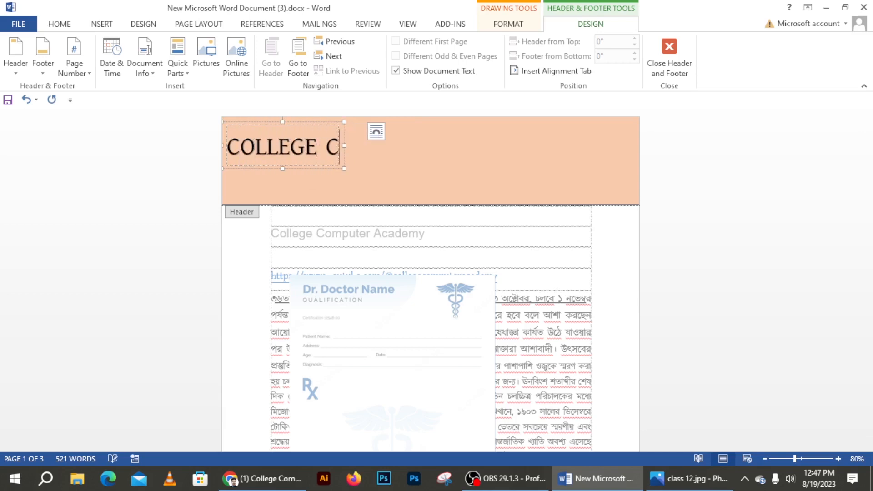
pyautogui.write('OMPUTER ACA')
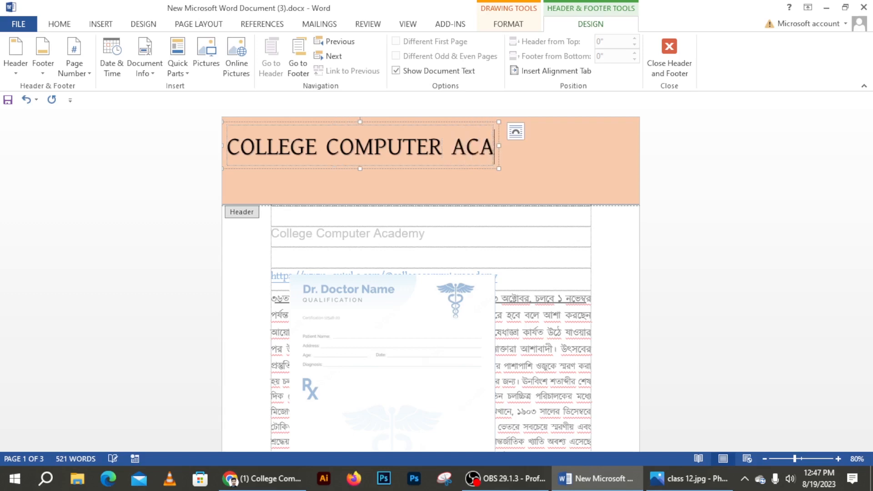
pyautogui.write('DE')
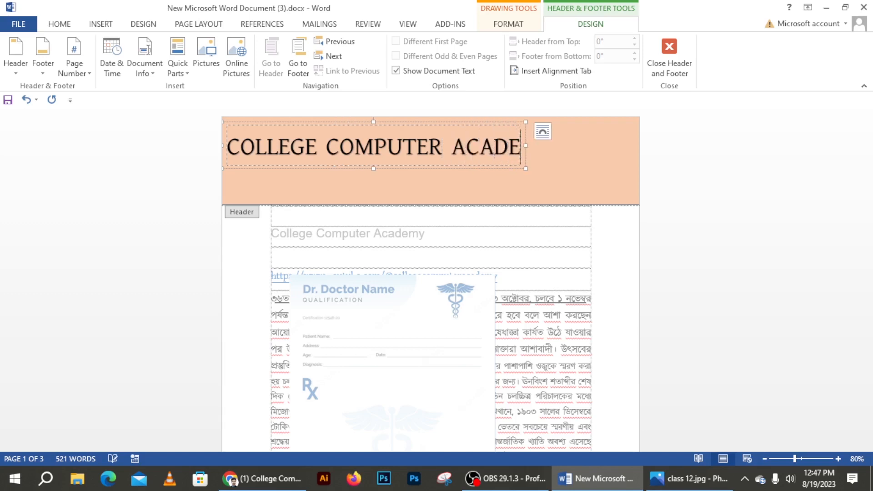
pyautogui.write('MY')
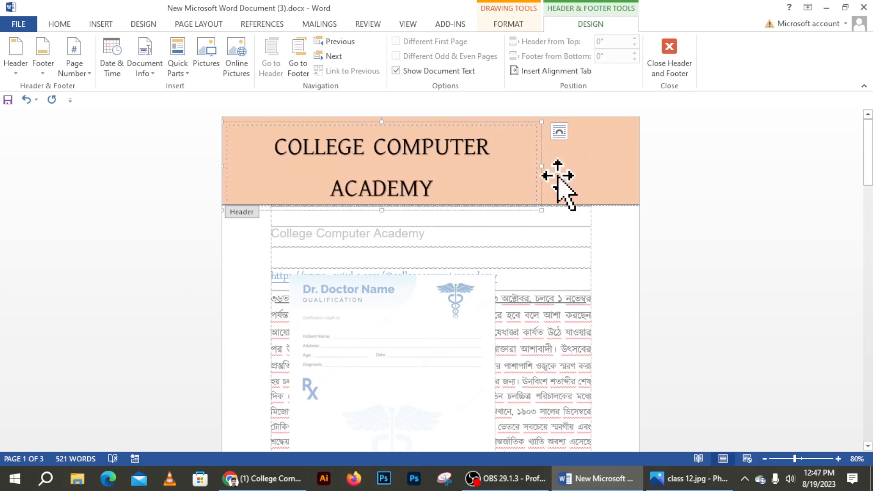
# Step: Widen the header WordArt box across the page and make its title bold at 43 pt
pyautogui.moveTo(549, 169); pyautogui.dragTo(249, 189)
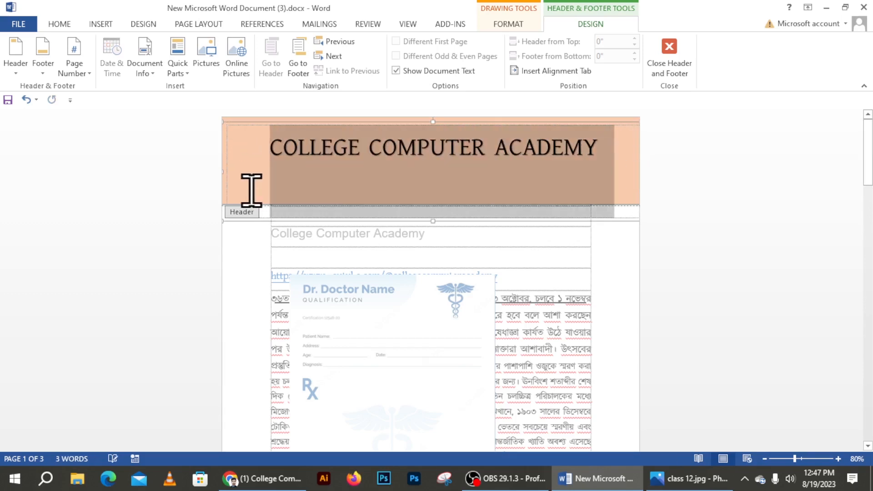
pyautogui.hotkey('ctrl', ']')
pyautogui.hotkey('ctrl', ']')
pyautogui.hotkey('ctrl', ']')
pyautogui.hotkey('ctrl', ']')
pyautogui.hotkey('ctrl', ']')
pyautogui.hotkey('ctrl', ']')
pyautogui.hotkey('ctrl', ']')
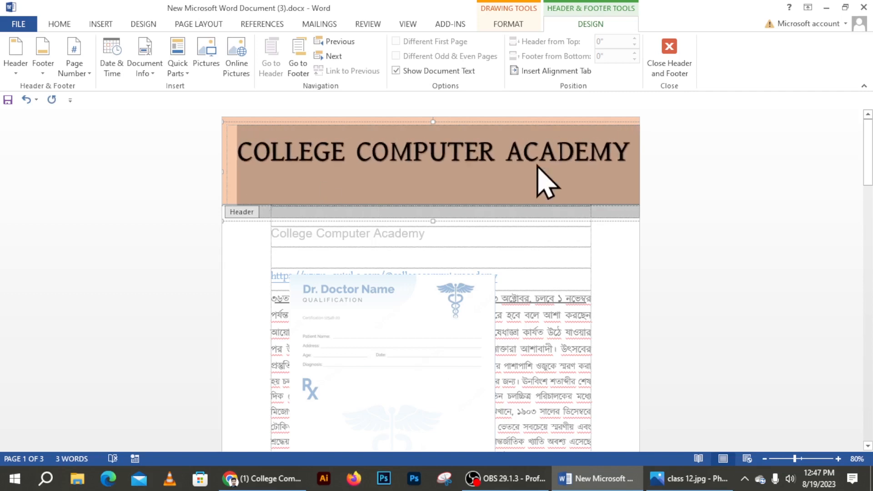
pyautogui.click(540, 181)
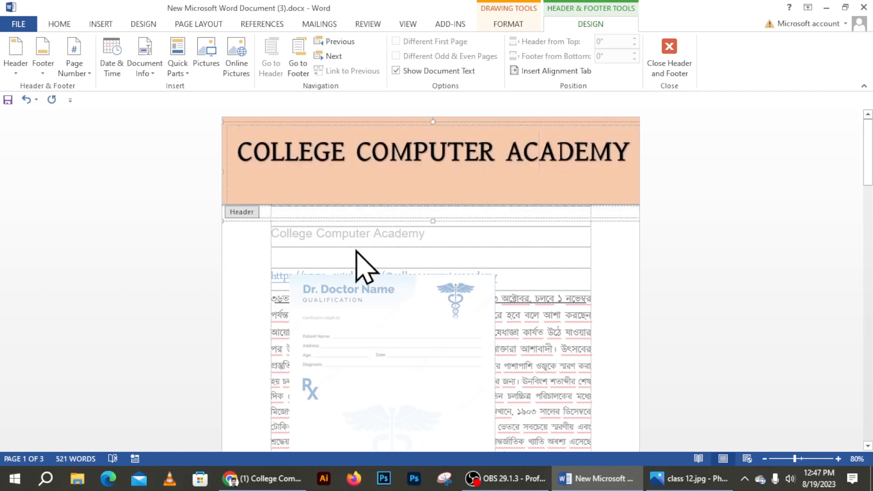
# Step: Return to the document body and delete the doctor prescription image covering the text
pyautogui.doubleClick(355, 265)
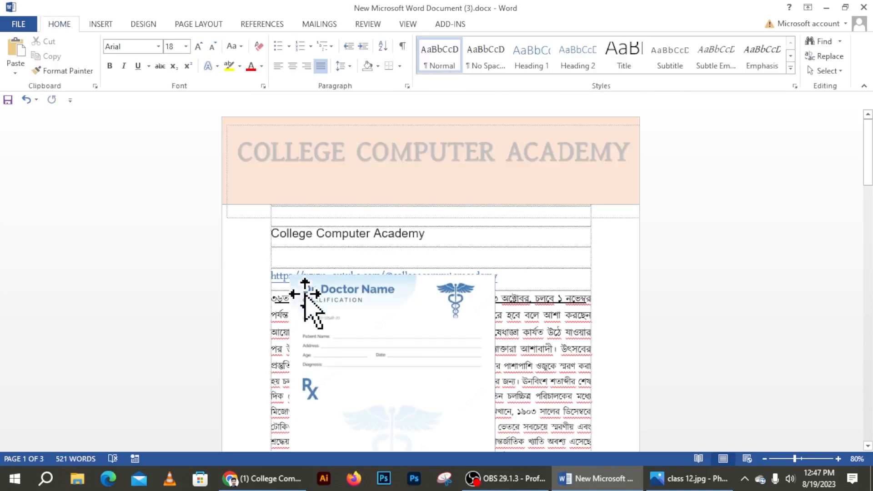
pyautogui.moveTo(302, 292); pyautogui.dragTo(339, 365)
pyautogui.scroll(-4, 341, 364)
pyautogui.press('Delete')
pyautogui.scroll(4, 423, 223)
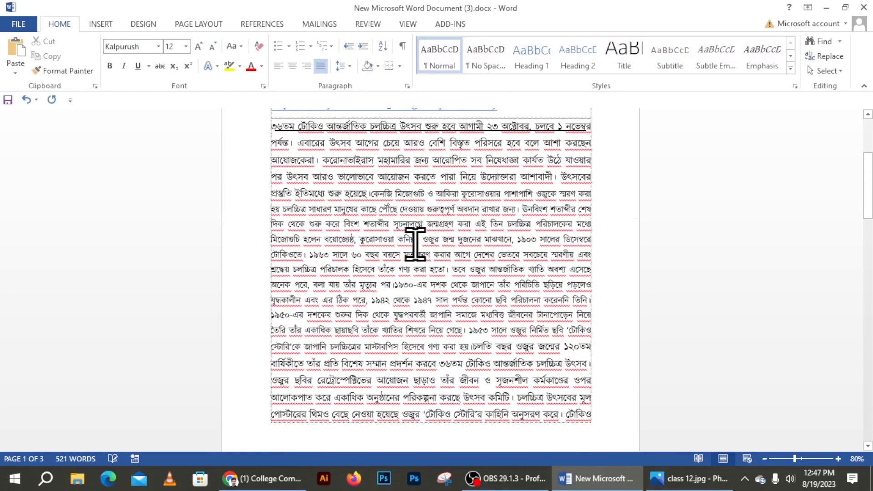
# Step: Copy the YouTube channel link from the body and paste it on a new line below the header title
pyautogui.moveTo(506, 261); pyautogui.dragTo(280, 264)
pyautogui.hotkey('ctrl', 'c')
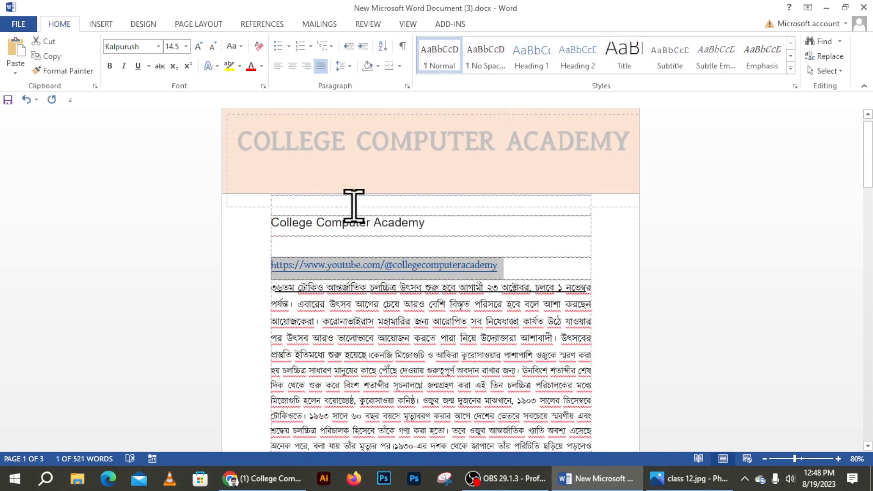
pyautogui.doubleClick(384, 175)
pyautogui.click(343, 166)
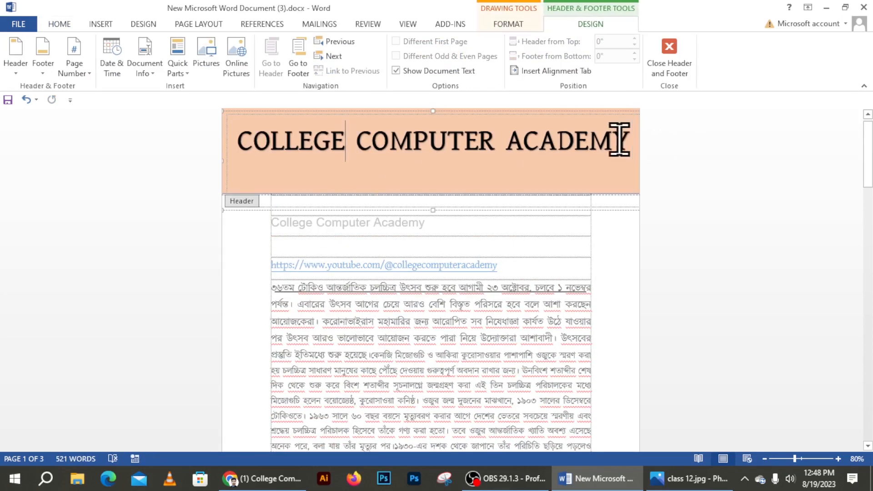
pyautogui.press('Return')
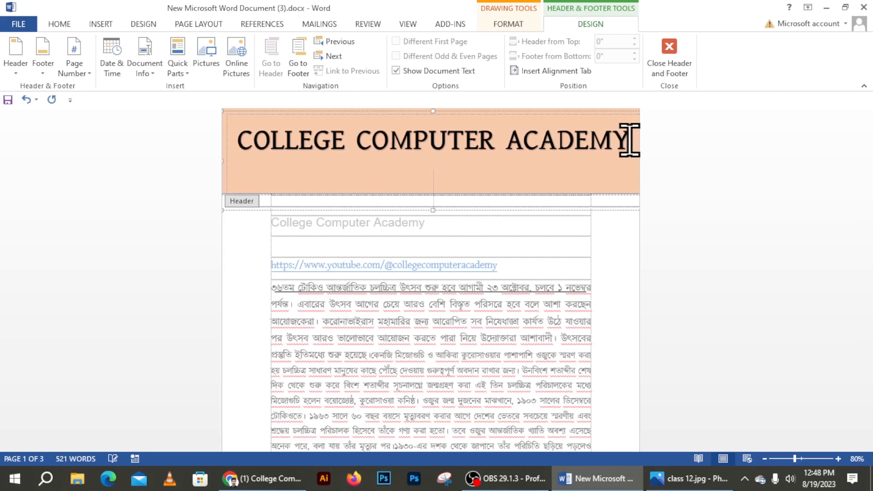
pyautogui.hotkey('ctrl', 'v')
# Step: Center the YouTube link beneath the header title and return to the document body
pyautogui.moveTo(454, 171); pyautogui.dragTo(215, 168)
pyautogui.click(62, 24)
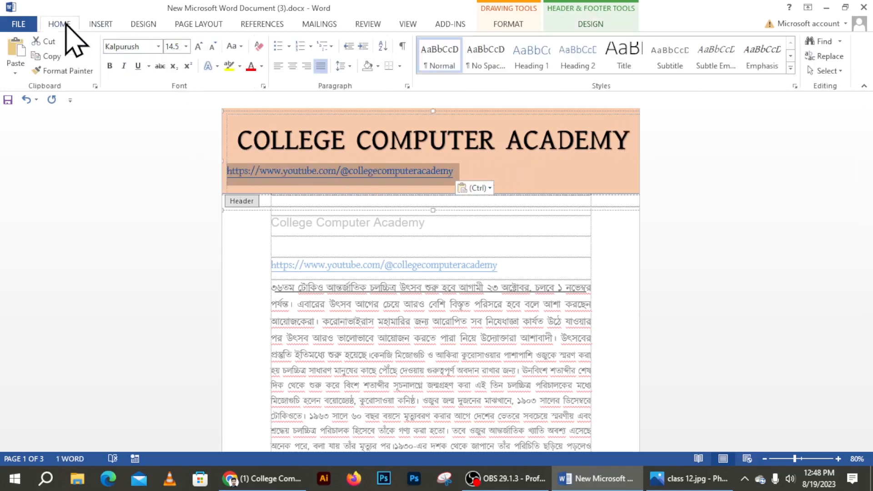
pyautogui.click(292, 66)
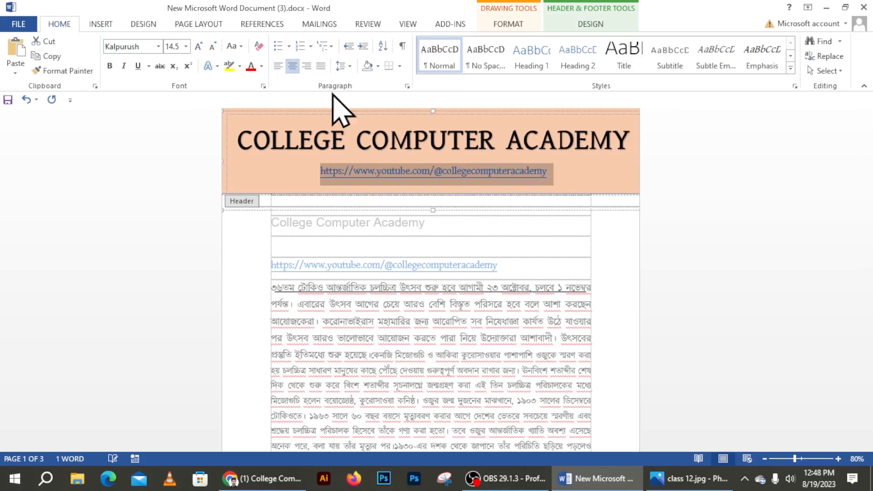
pyautogui.click(558, 159)
pyautogui.moveTo(507, 165); pyautogui.dragTo(218, 136)
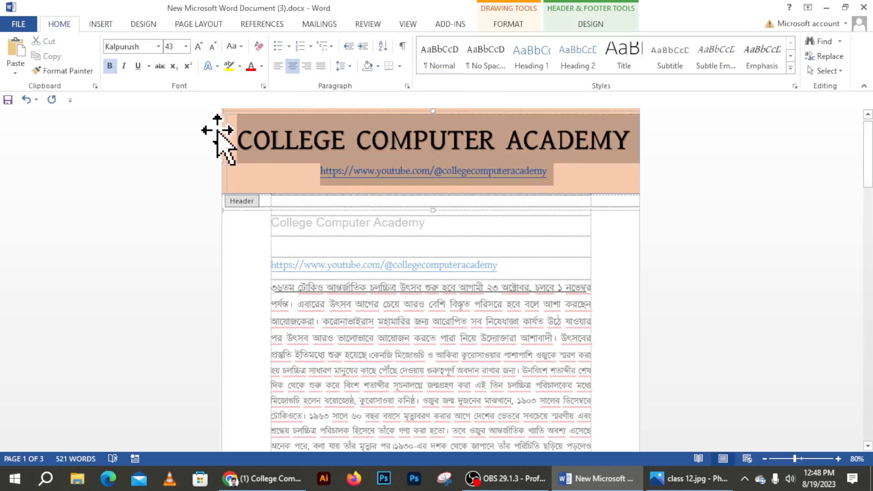
pyautogui.click(548, 219)
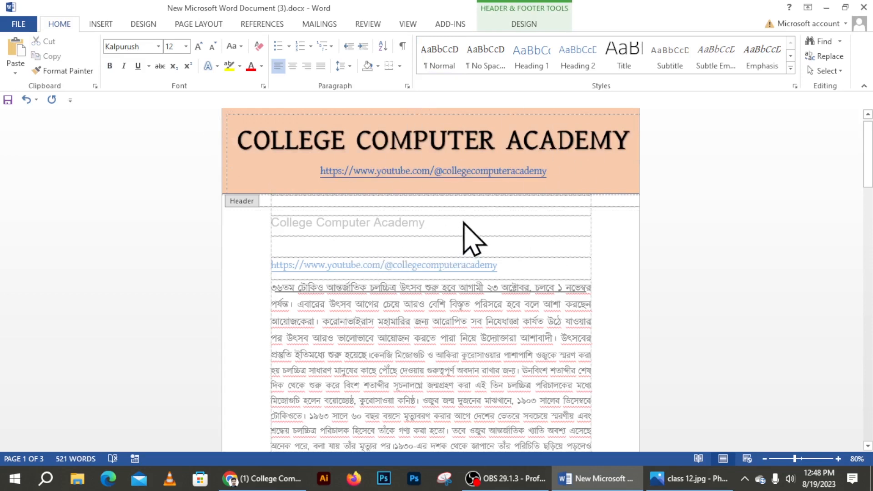
pyautogui.doubleClick(508, 310)
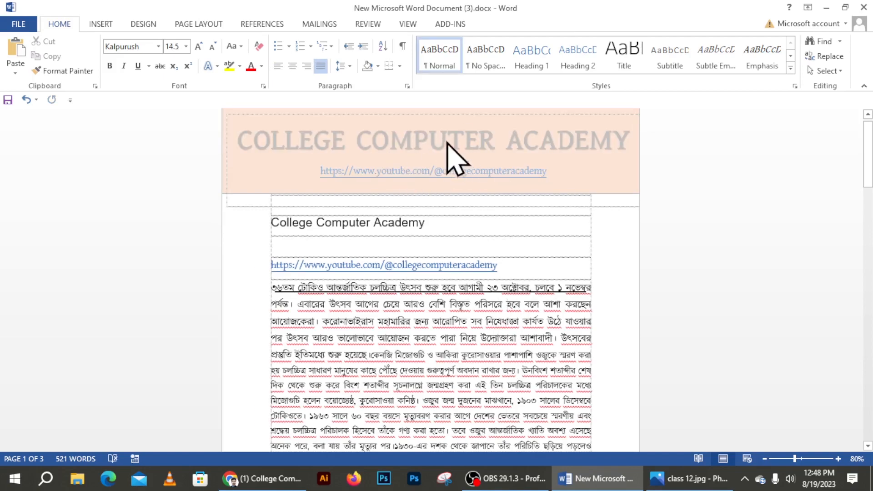
# Step: Add blank paragraphs on the document's last page until the text runs onto new pages carrying the header
pyautogui.scroll(-10, 468, 185)
pyautogui.scroll(-5, 531, 279)
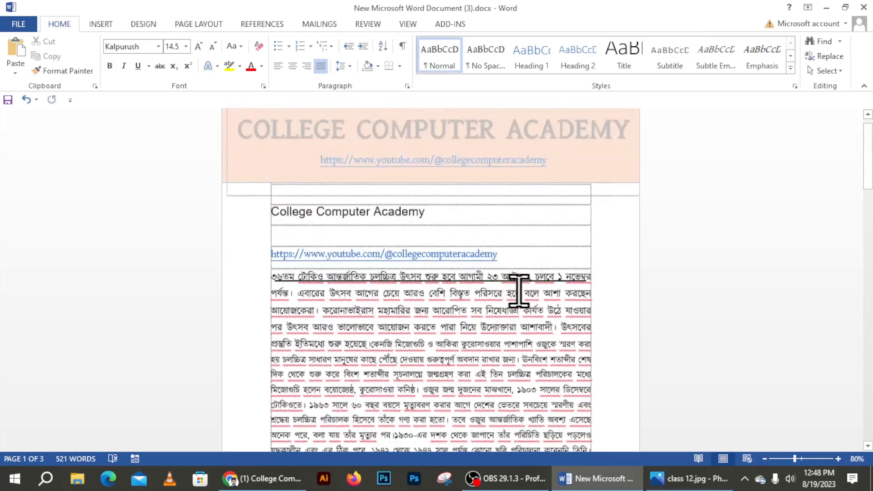
pyautogui.scroll(-7, 530, 310)
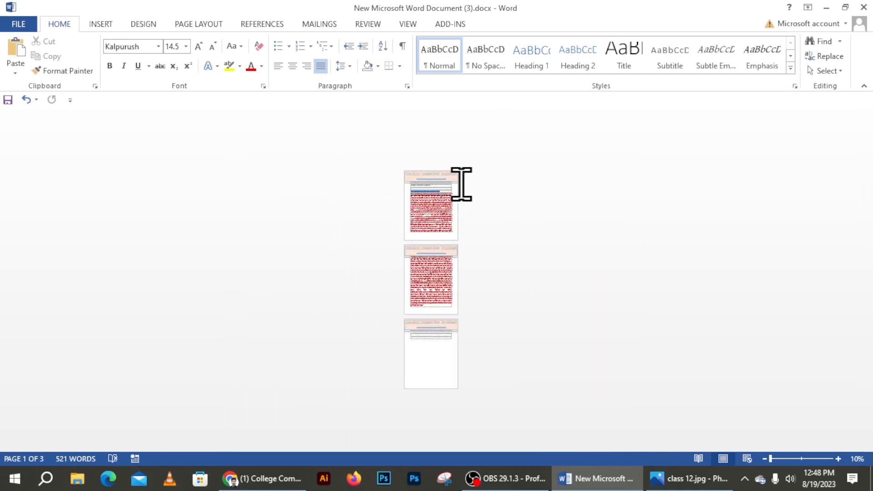
pyautogui.scroll(2, 456, 222)
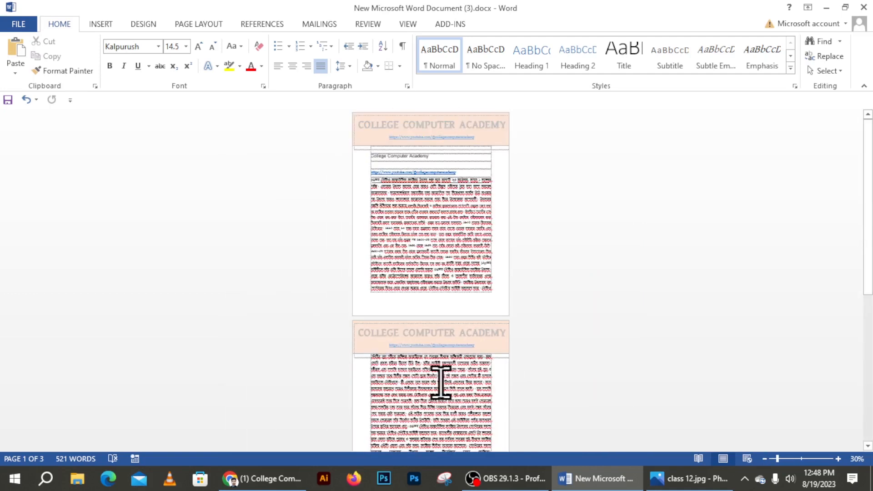
pyautogui.scroll(-1, 442, 346)
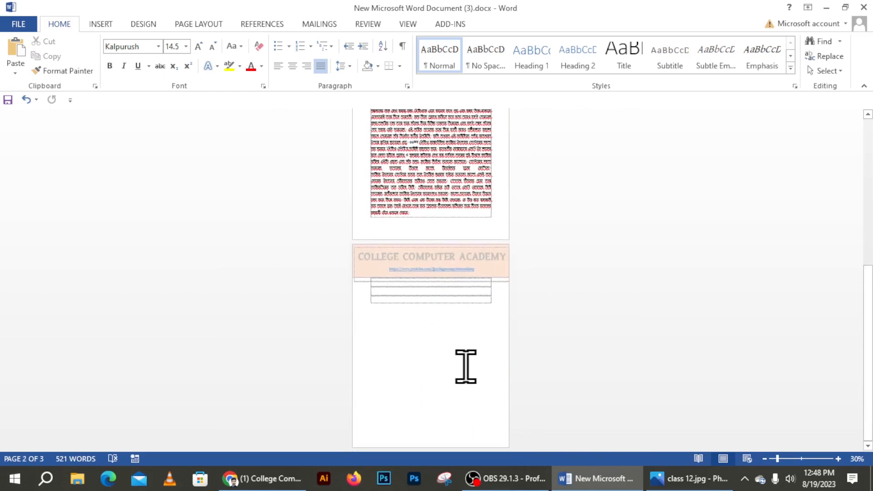
pyautogui.press('Return')
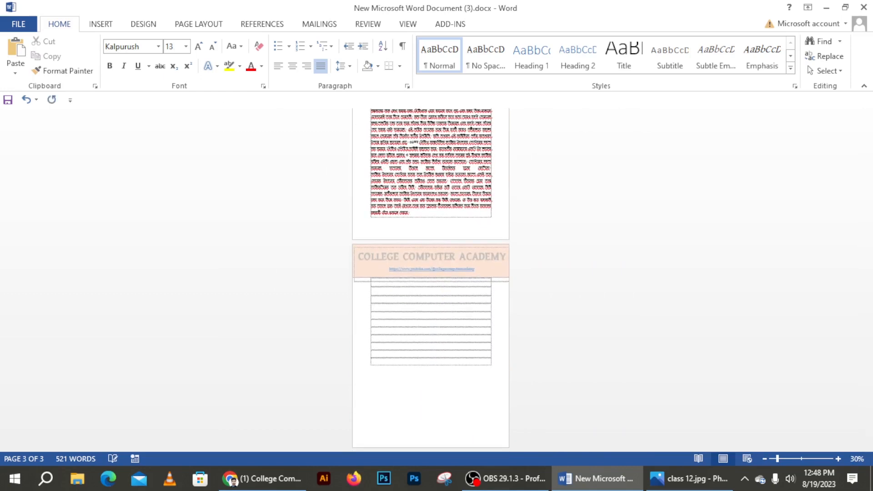
pyautogui.press('Return')
pyautogui.press('Return')
pyautogui.press('Return')
pyautogui.press('Return')
pyautogui.press('Return')
pyautogui.press('Return')
pyautogui.press('Return')
pyautogui.press('Return')
pyautogui.press('Return')
pyautogui.press('Return')
pyautogui.press('Return')
pyautogui.press('Return')
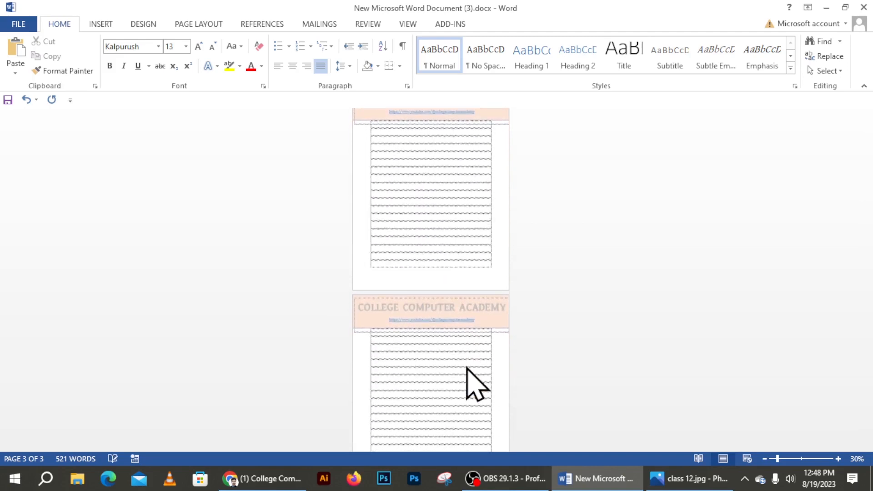
# Step: Reopen the first page's header and move the orange rectangle slightly down behind the title
pyautogui.scroll(4, 466, 366)
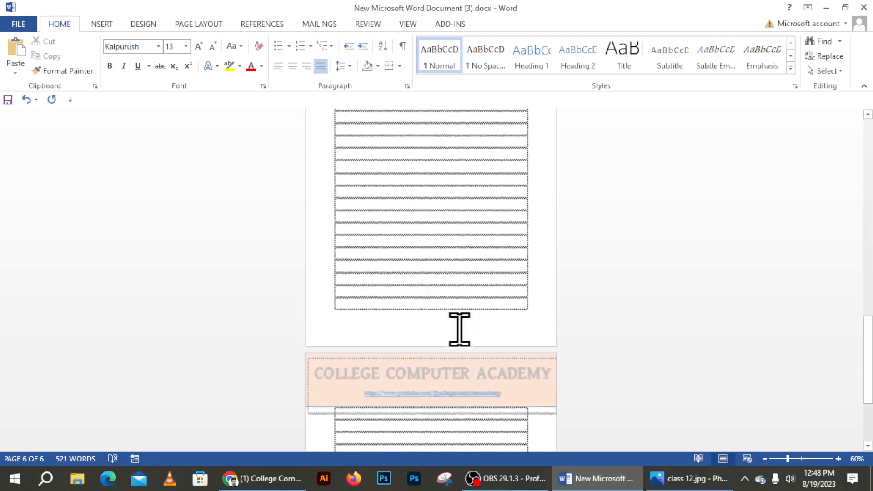
pyautogui.scroll(15, 457, 350)
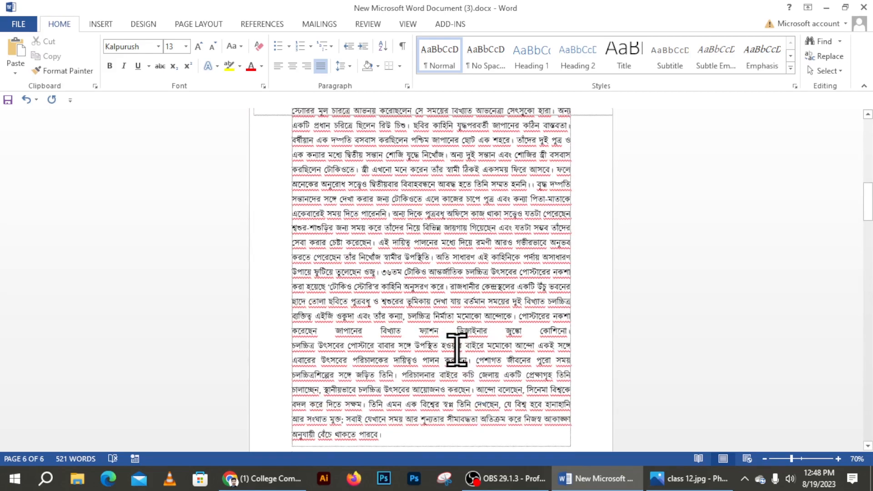
pyautogui.scroll(2, 443, 286)
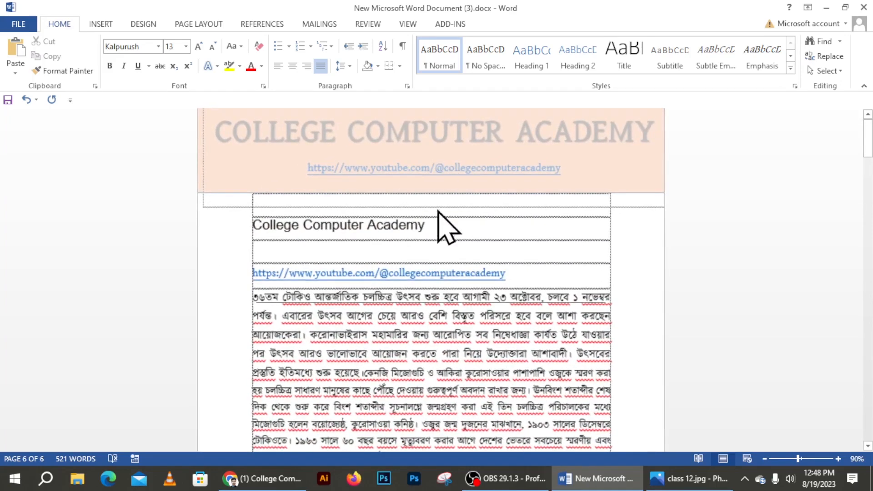
pyautogui.scroll(1, 438, 226)
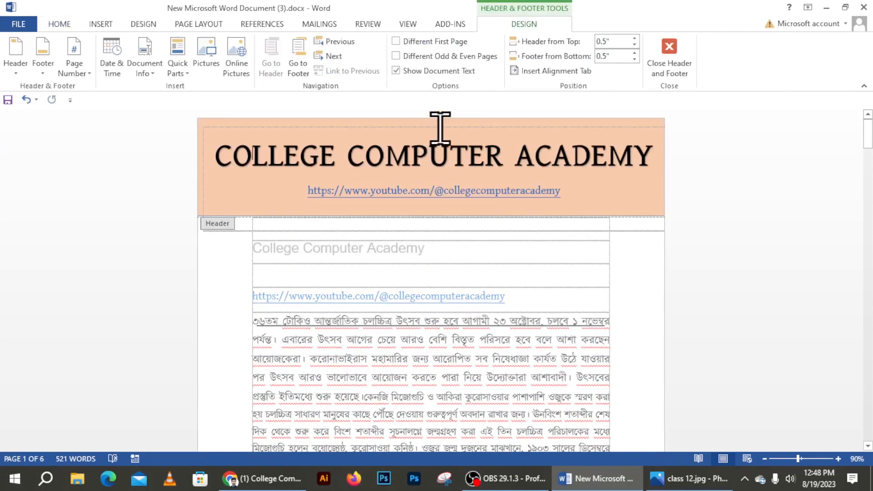
pyautogui.click(470, 129)
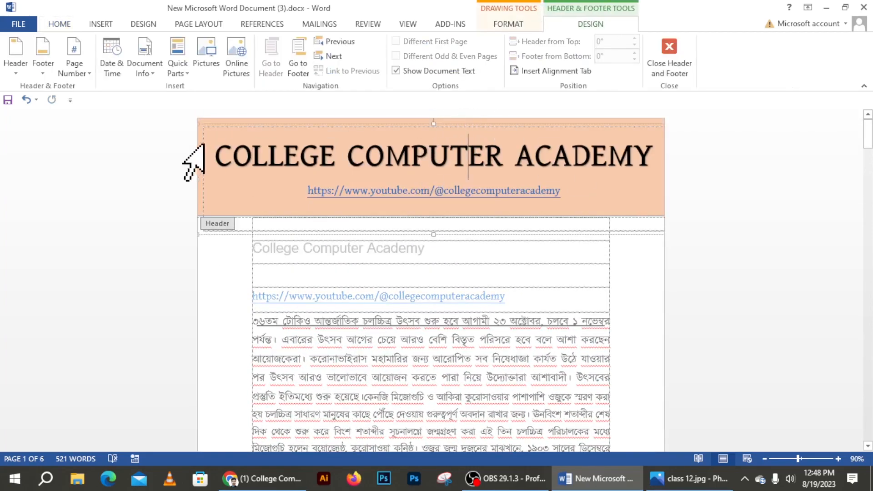
pyautogui.click(211, 119)
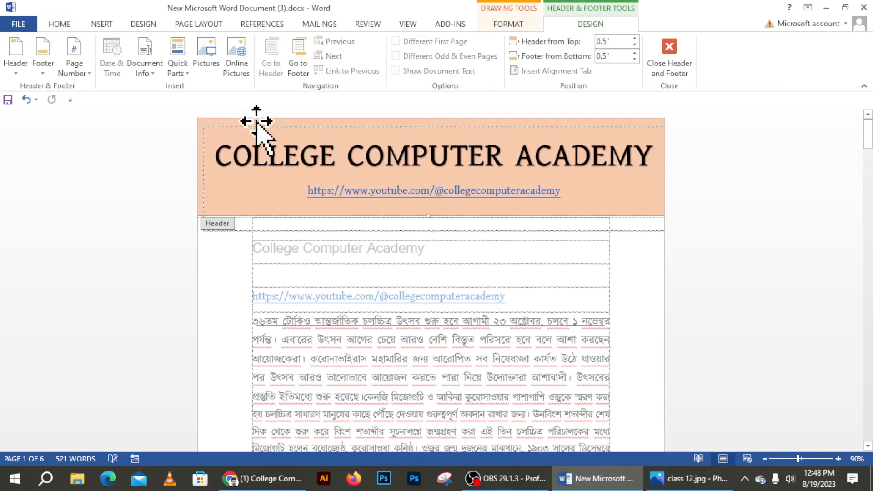
pyautogui.click(509, 25)
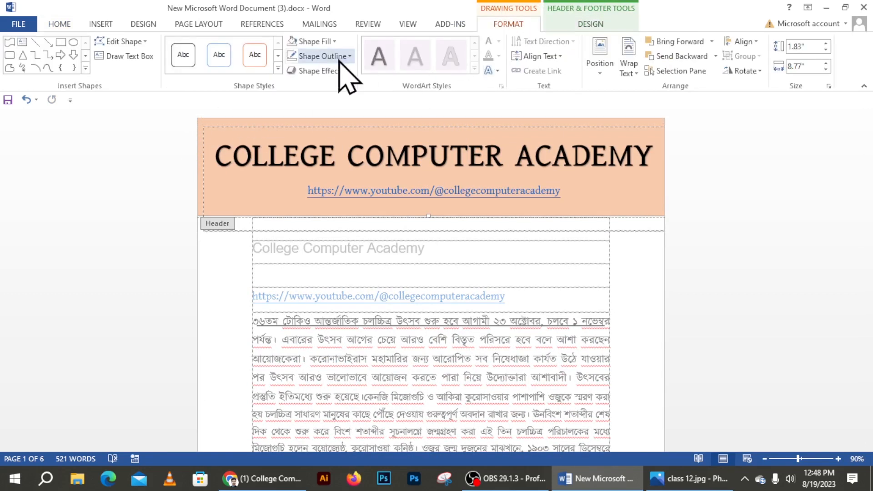
pyautogui.click(334, 42)
pyautogui.click(587, 138)
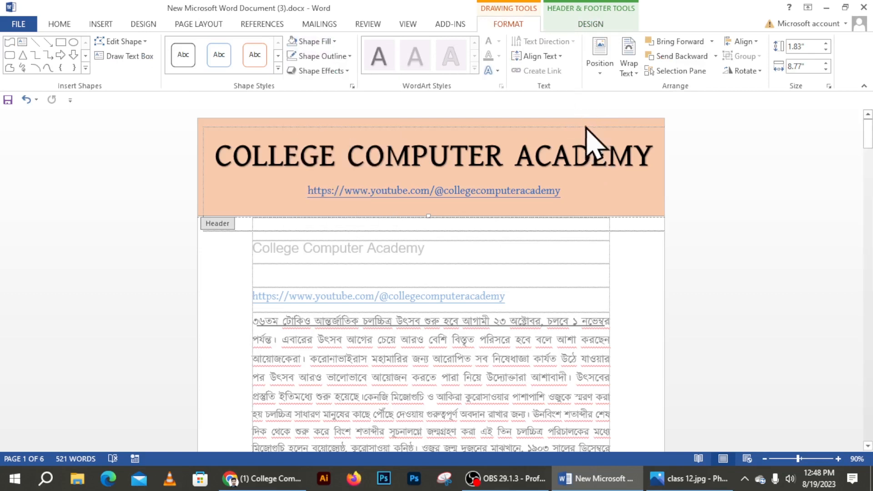
pyautogui.moveTo(581, 134); pyautogui.dragTo(582, 147)
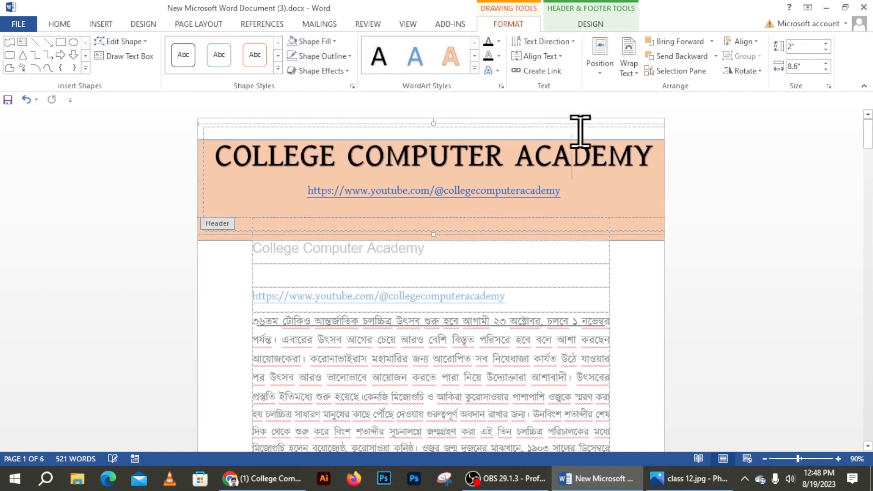
pyautogui.click(559, 232)
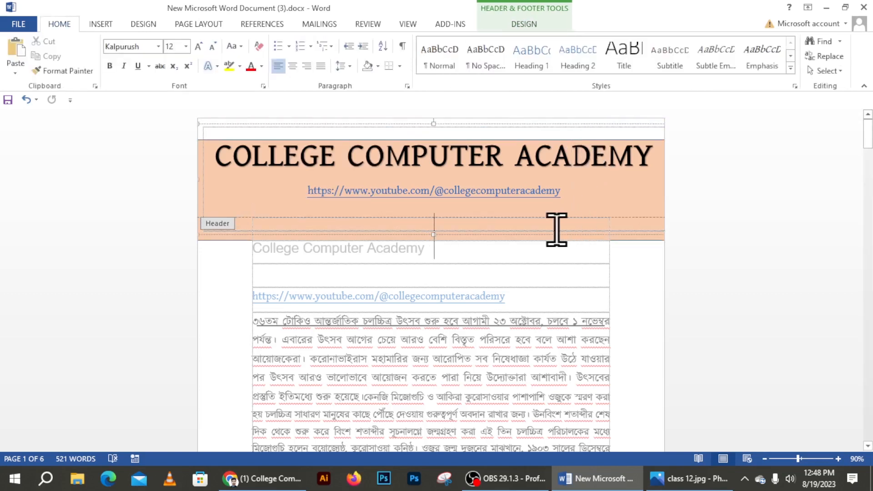
# Step: Shorten the title text box in the header so its lower edge sits just below the YouTube link
pyautogui.click(556, 231)
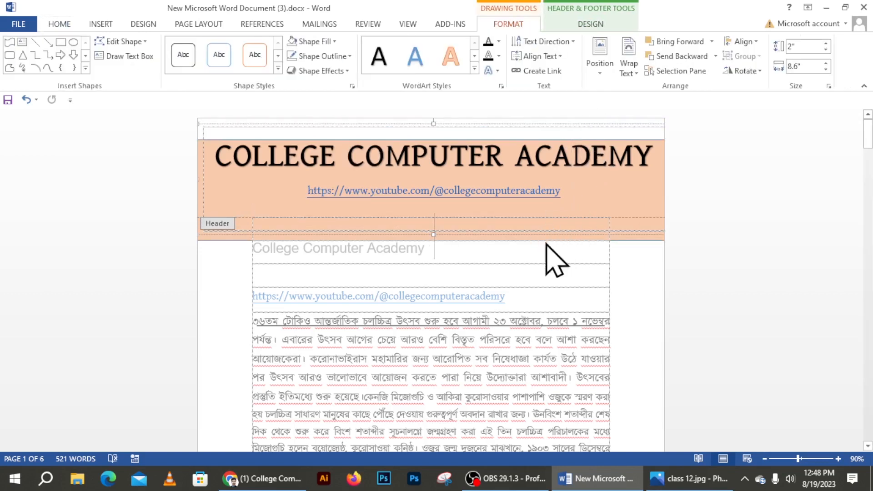
pyautogui.tripleClick(434, 205)
pyautogui.moveTo(434, 235); pyautogui.dragTo(433, 206)
# Step: Fill the header rectangle with red, move it up to the page's top edge, and close the header
pyautogui.click(430, 223)
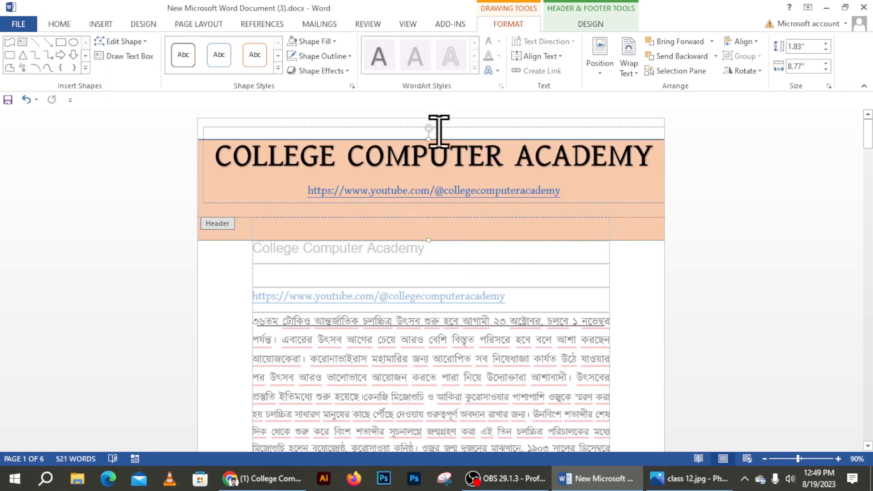
pyautogui.click(324, 47)
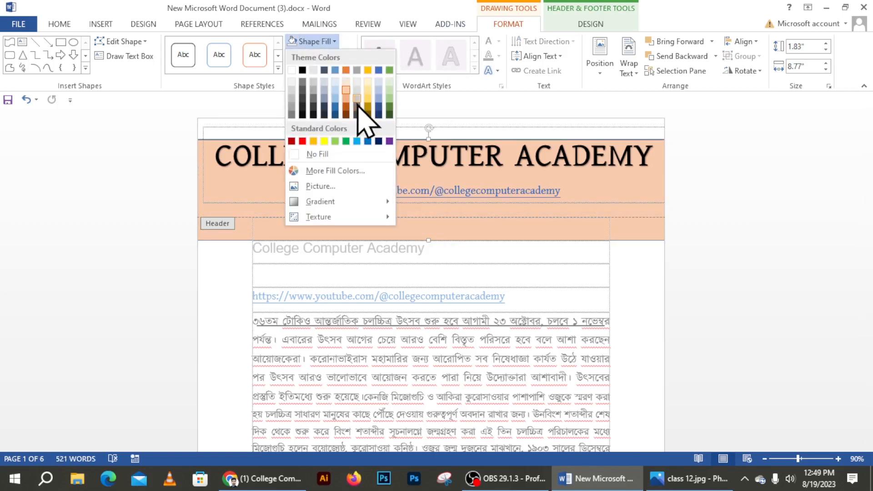
pyautogui.click(304, 141)
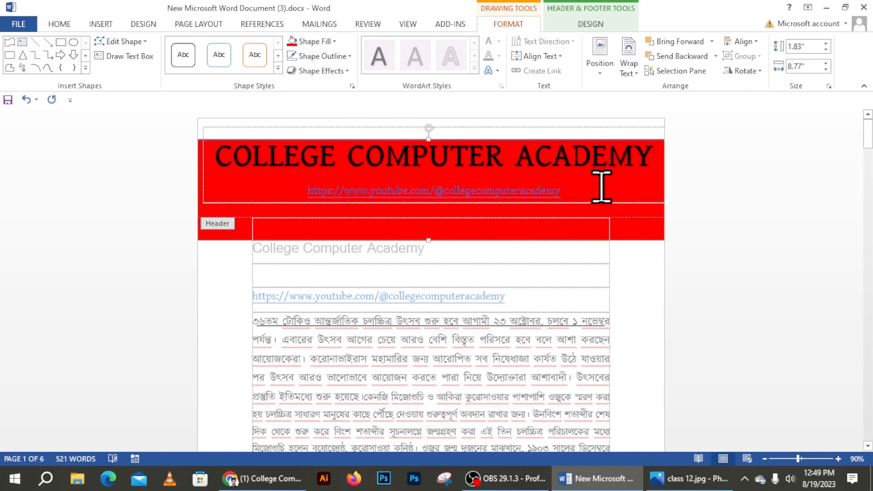
pyautogui.moveTo(620, 214); pyautogui.dragTo(615, 191)
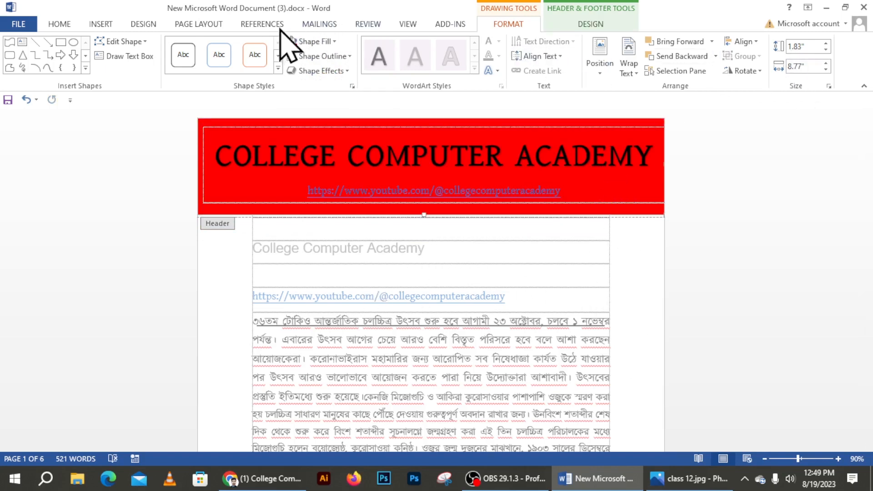
pyautogui.click(602, 25)
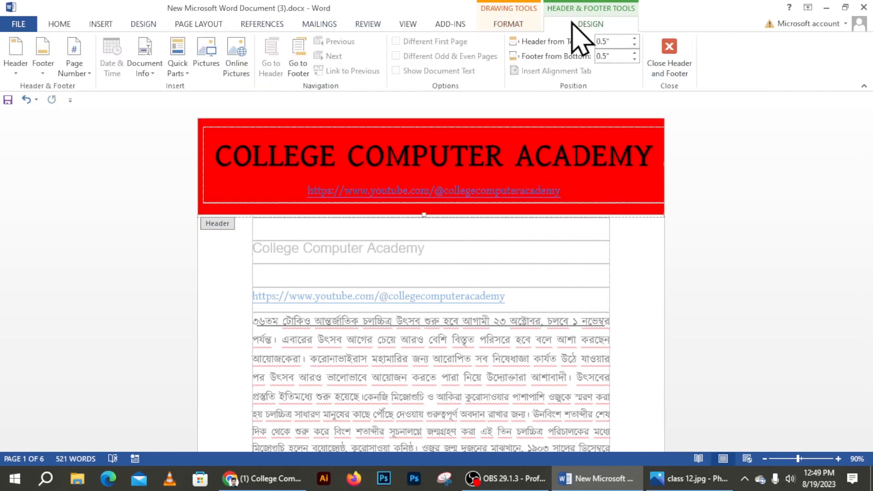
pyautogui.click(673, 69)
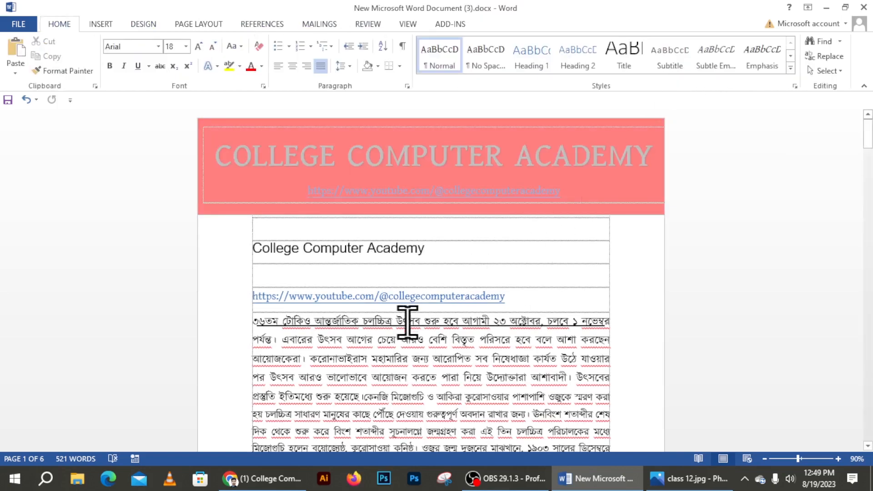
# Step: Check how the recolored header looks across the document's pages
pyautogui.scroll(-10, 400, 191)
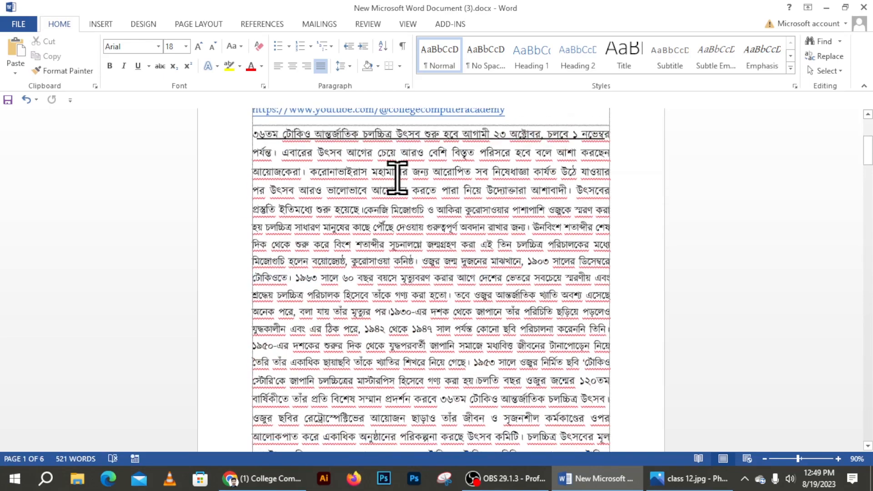
pyautogui.scroll(-8, 414, 227)
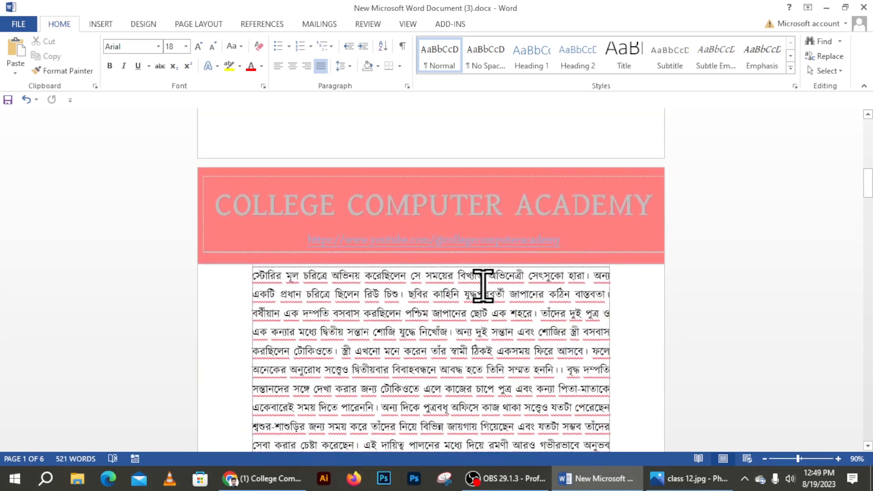
pyautogui.scroll(3, 482, 291)
pyautogui.scroll(-10, 485, 295)
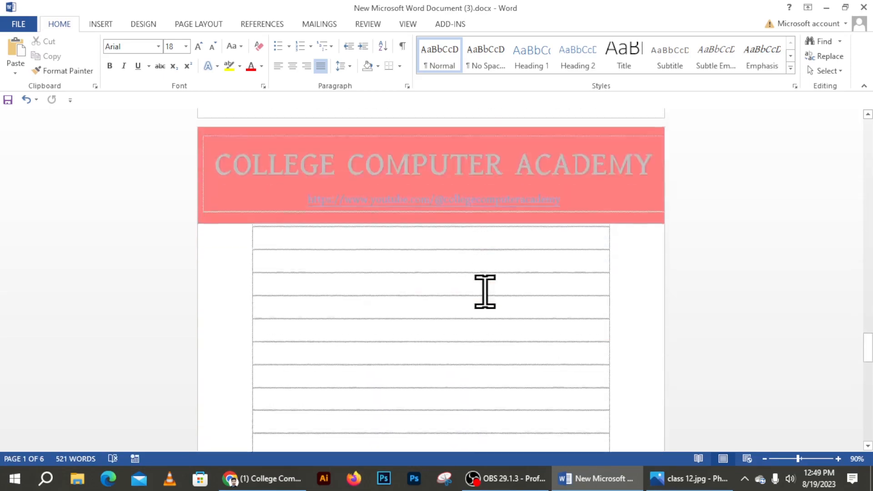
pyautogui.scroll(20, 480, 284)
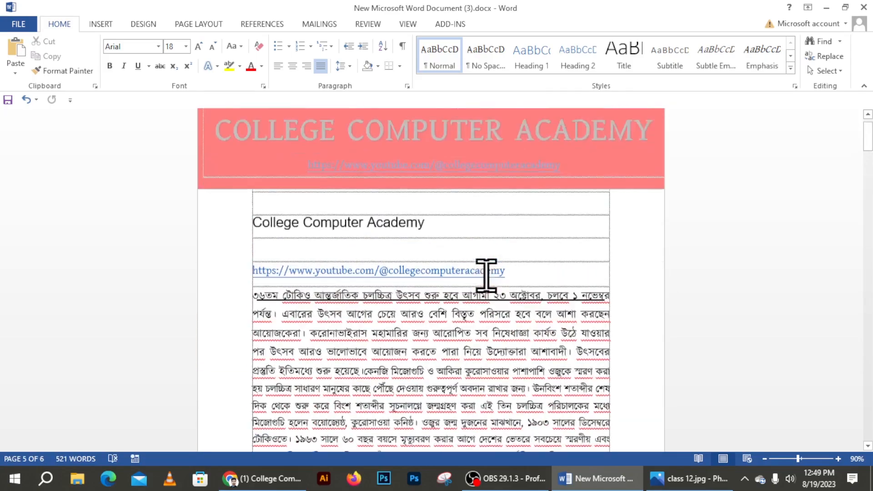
# Step: Insert a built-in footer with a single [Type here] placeholder at the foot of the first page
pyautogui.scroll(-10, 452, 238)
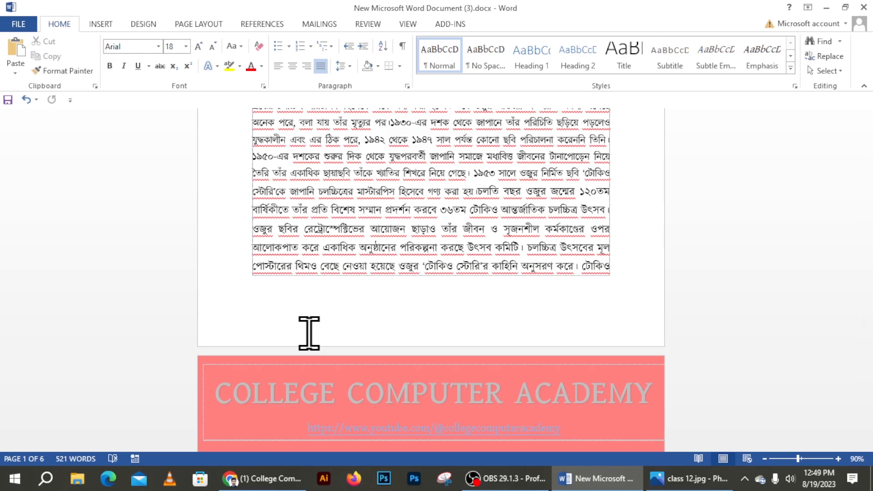
pyautogui.click(101, 26)
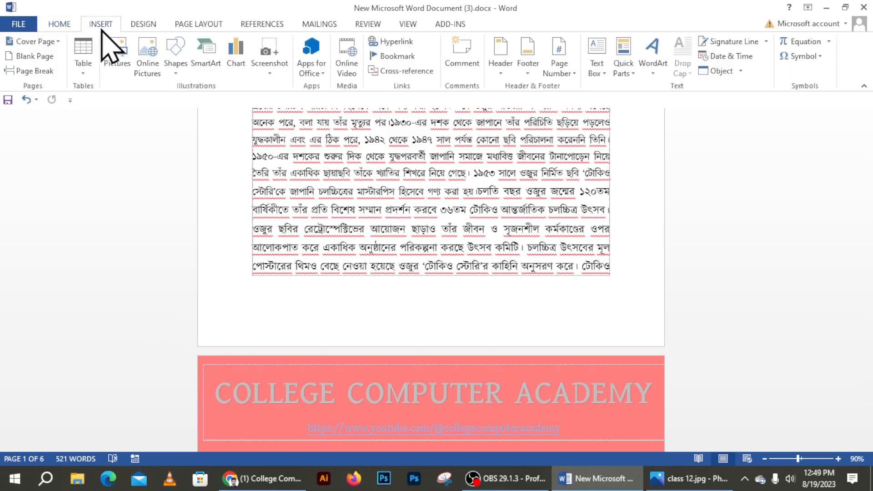
pyautogui.click(530, 69)
pyautogui.click(558, 130)
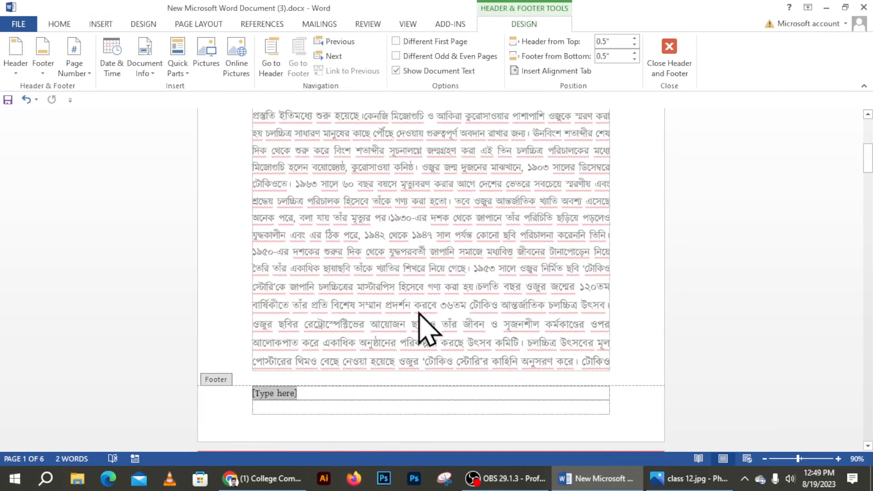
pyautogui.scroll(6, 384, 263)
pyautogui.scroll(2, 292, 308)
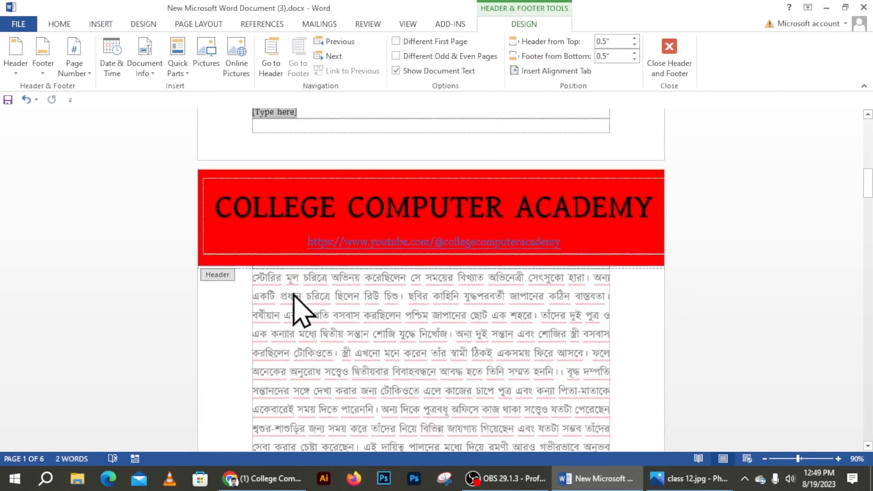
pyautogui.scroll(-7, 376, 273)
pyautogui.scroll(-3, 324, 342)
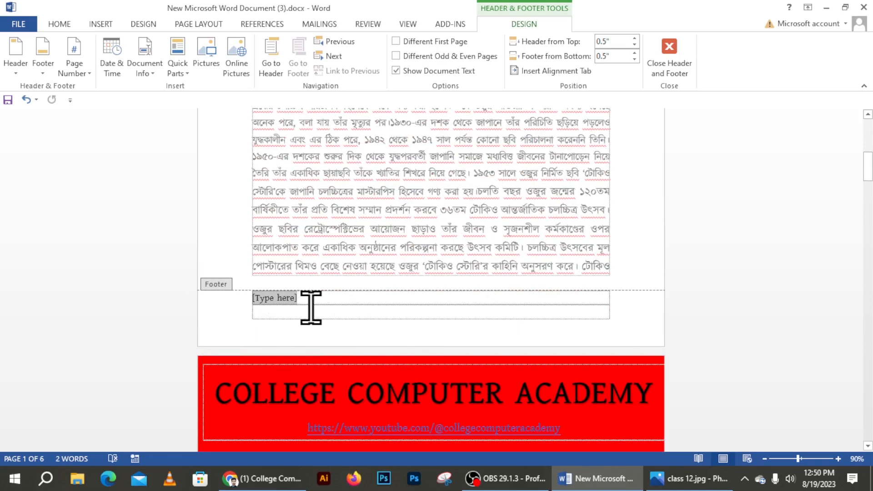
# Step: Add a page number to the bottom of the page in the Plain Number 3 style
pyautogui.click(80, 75)
pyautogui.moveTo(97, 89)
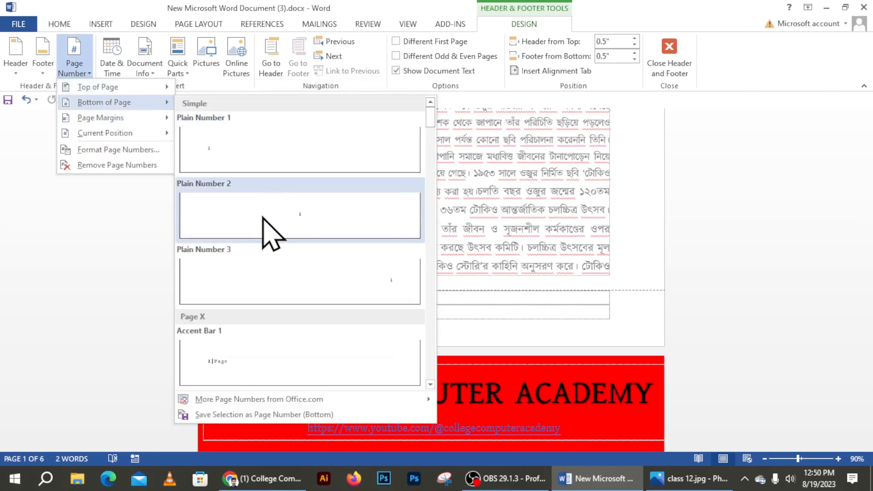
pyautogui.click(393, 295)
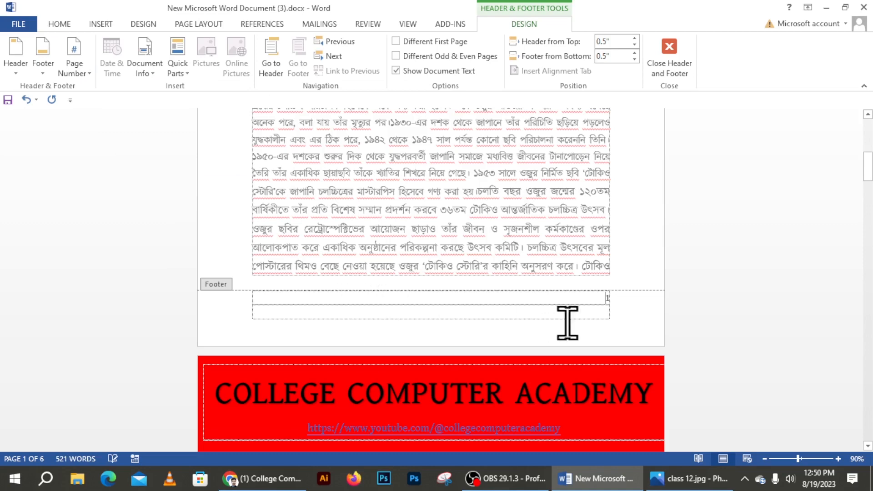
# Step: Replace the footer page number with the Accent Bar 1 style from the bottom-of-page designs
pyautogui.moveTo(602, 301); pyautogui.dragTo(619, 301)
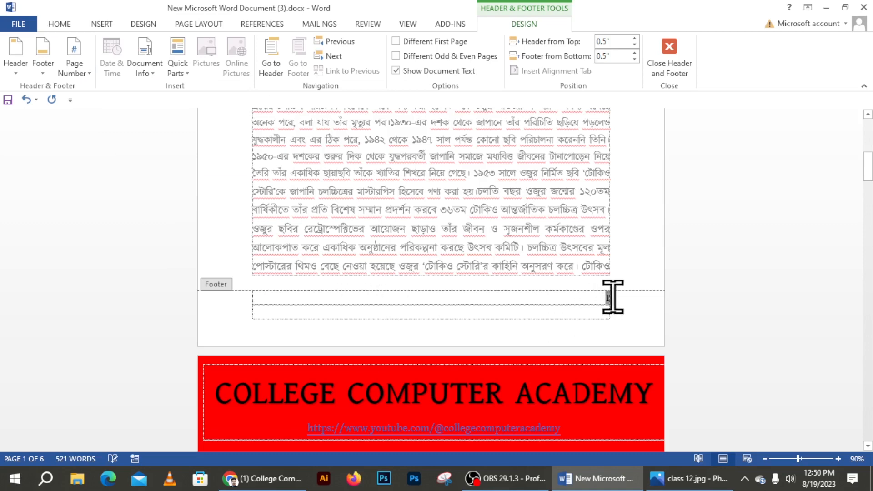
pyautogui.click(79, 69)
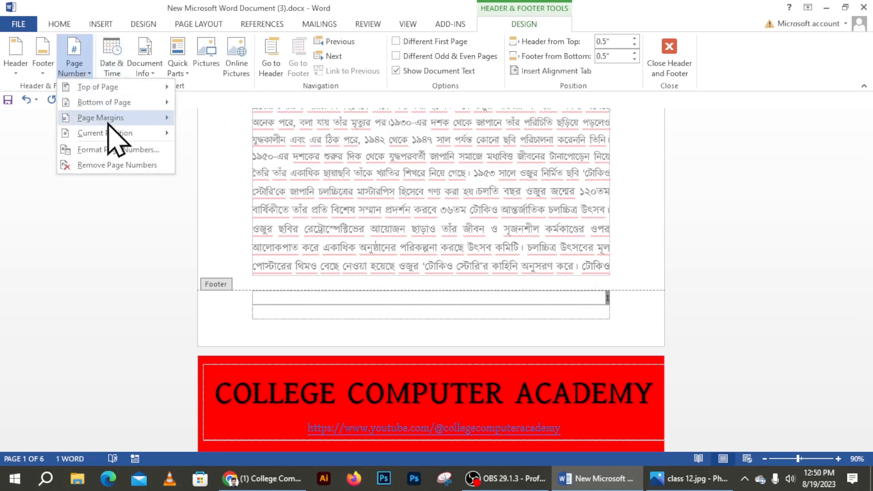
pyautogui.moveTo(111, 91)
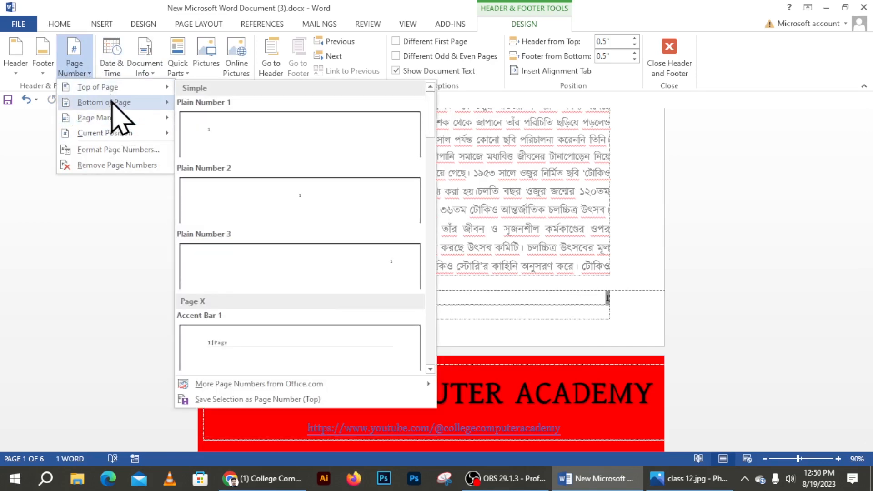
pyautogui.click(227, 366)
# Step: Change the footer page number from the Accent Bar design to the right-aligned Plain Number 3 style
pyautogui.click(228, 293)
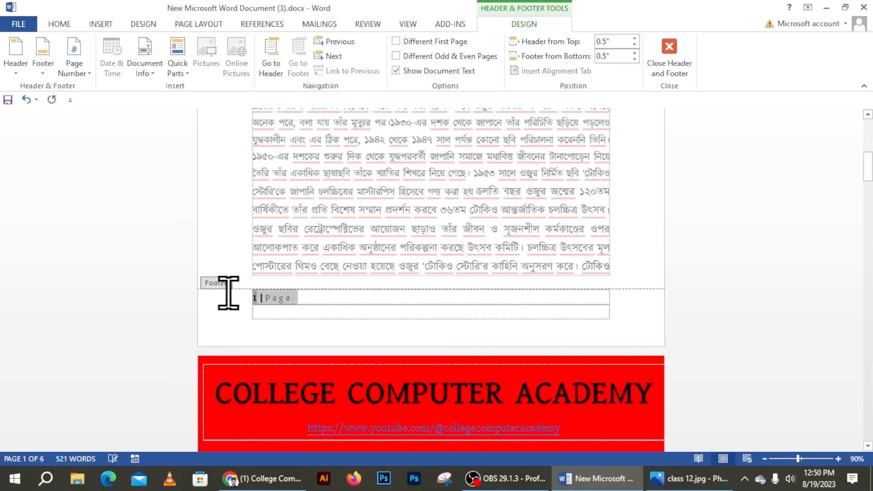
pyautogui.click(78, 70)
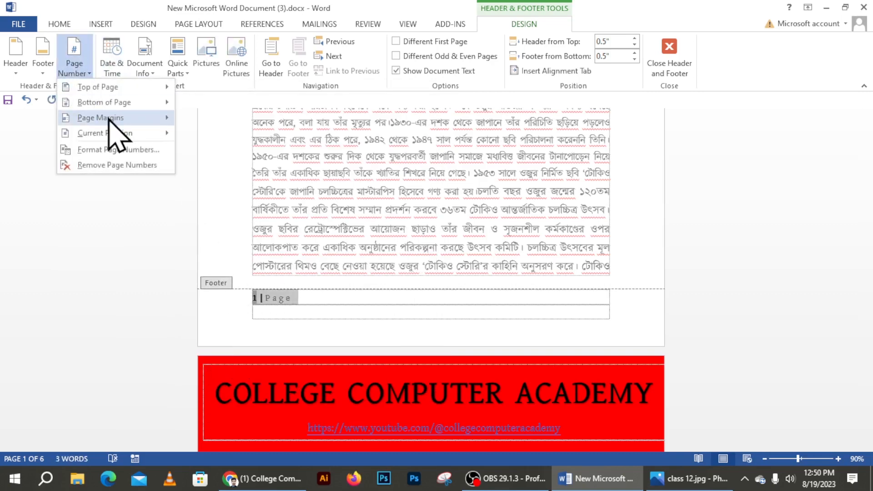
pyautogui.moveTo(108, 102)
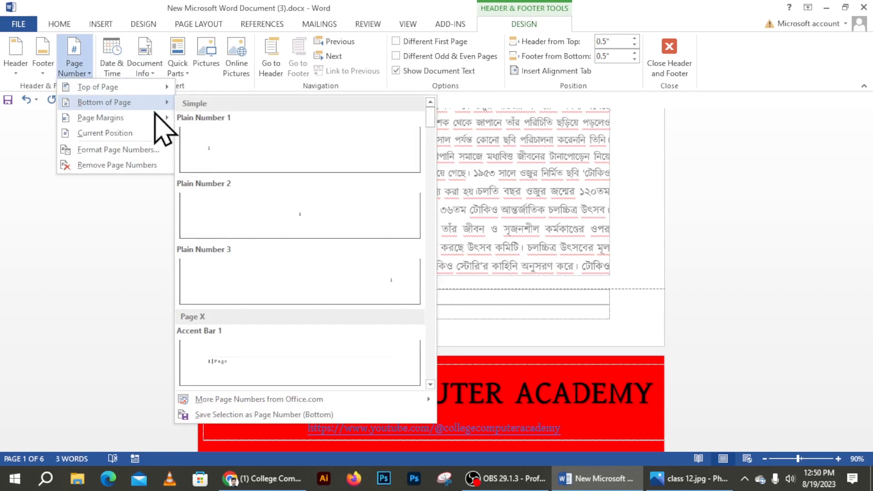
pyautogui.click(358, 295)
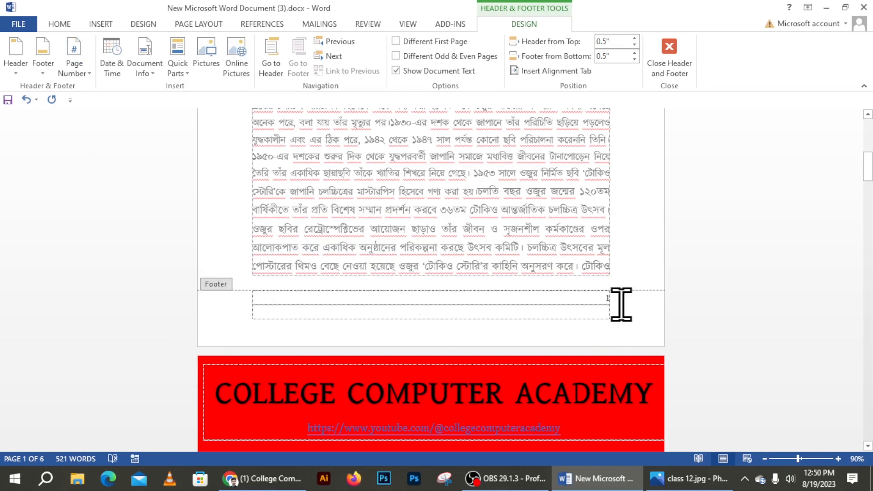
# Step: Set the footer page number's font size to 18
pyautogui.moveTo(621, 305); pyautogui.dragTo(589, 306)
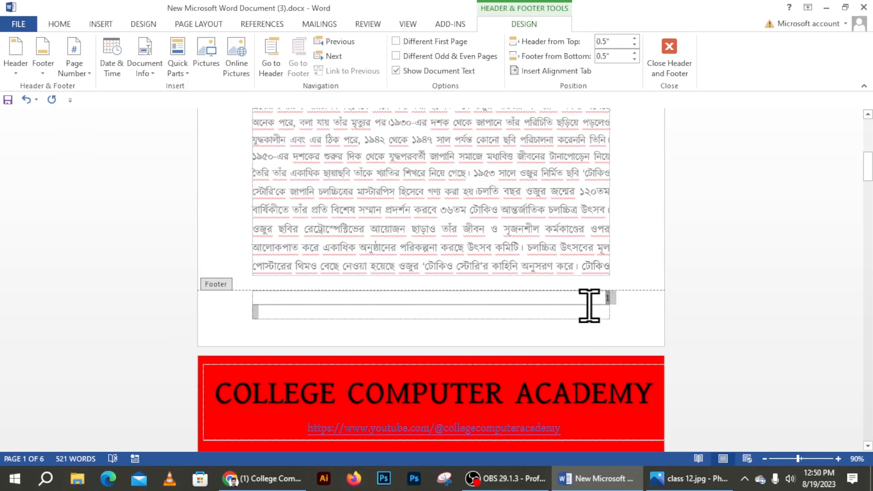
pyautogui.click(59, 24)
pyautogui.click(186, 45)
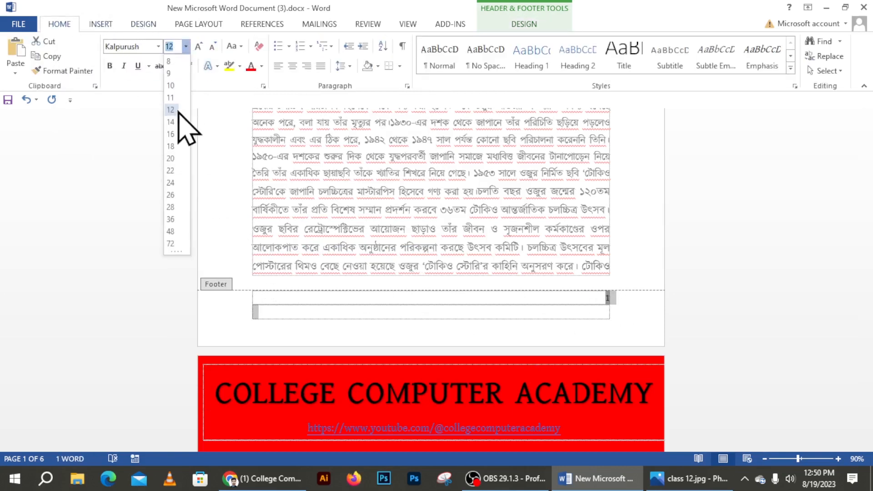
pyautogui.click(181, 164)
pyautogui.click(614, 288)
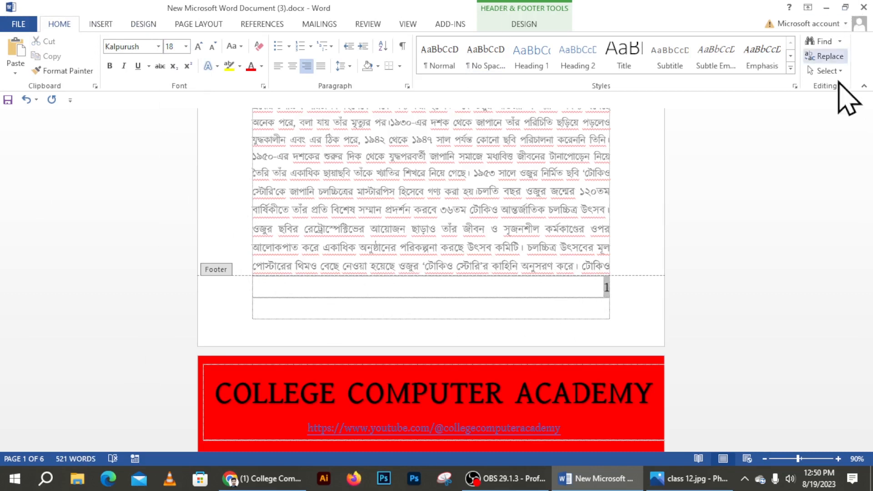
# Step: Insert a FileName field in the footer before the page number, with First capital format and the path added to the filename
pyautogui.click(527, 23)
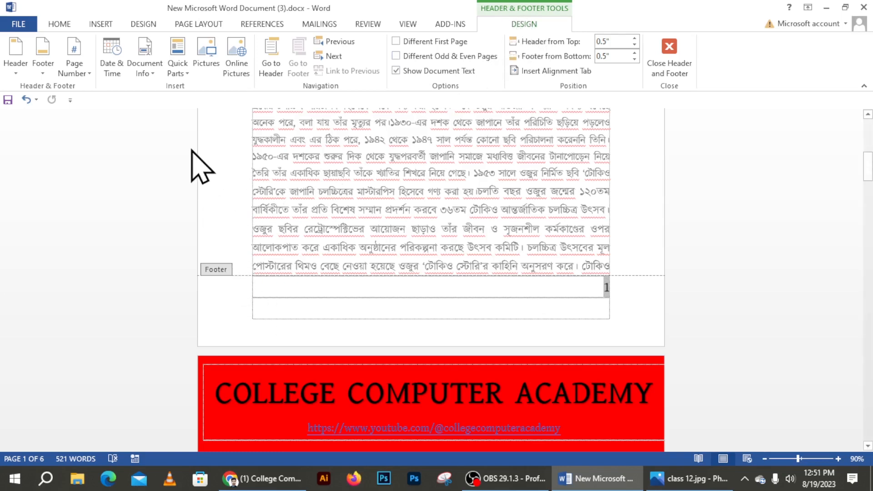
pyautogui.click(185, 75)
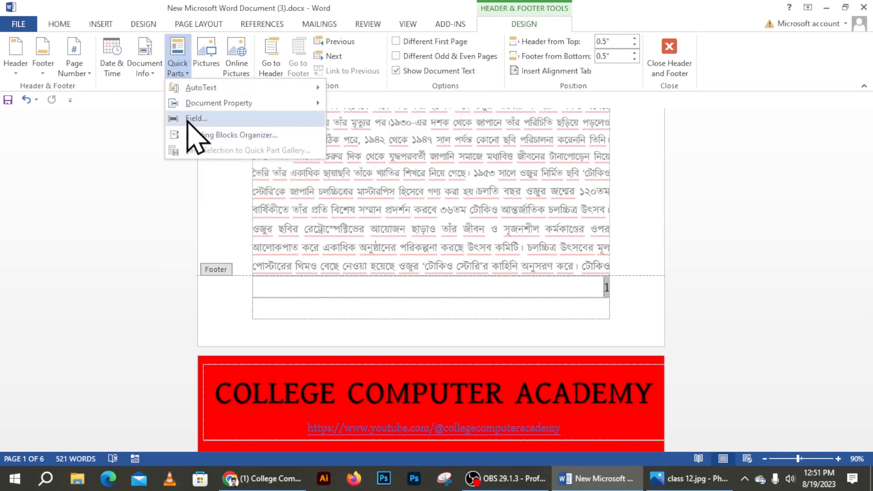
pyautogui.click(212, 118)
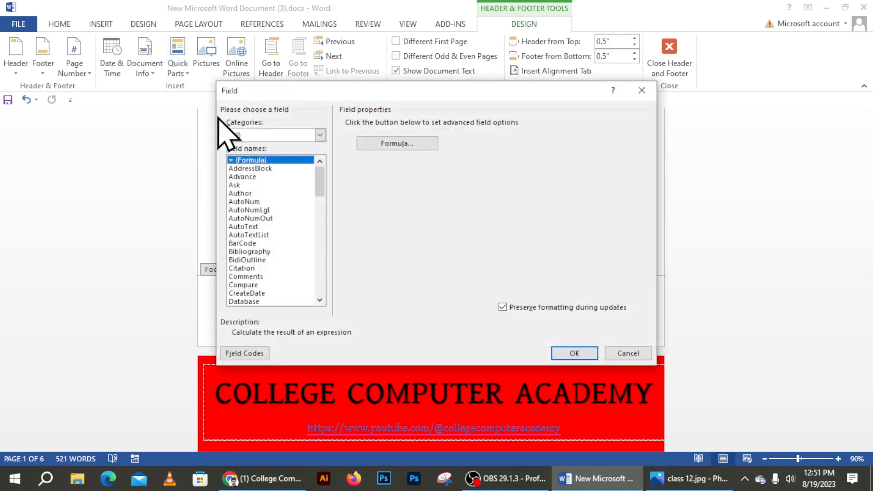
pyautogui.moveTo(448, 89); pyautogui.dragTo(441, 114)
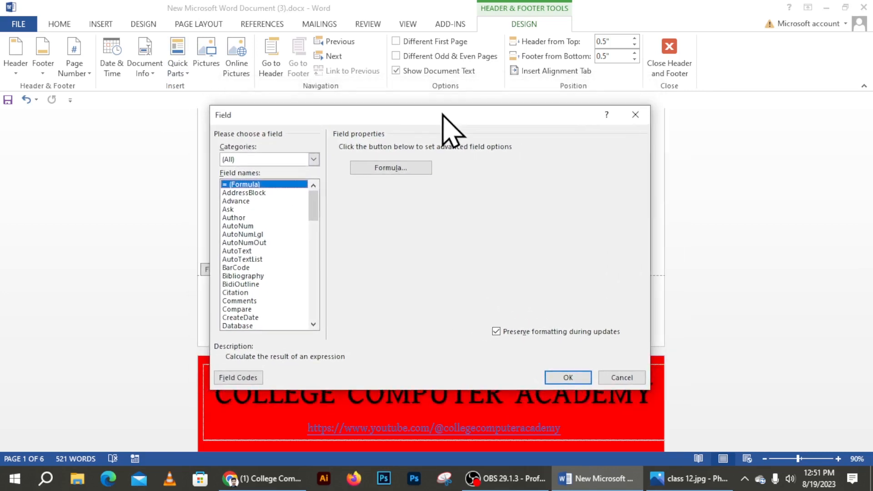
pyautogui.moveTo(318, 214); pyautogui.dragTo(315, 236)
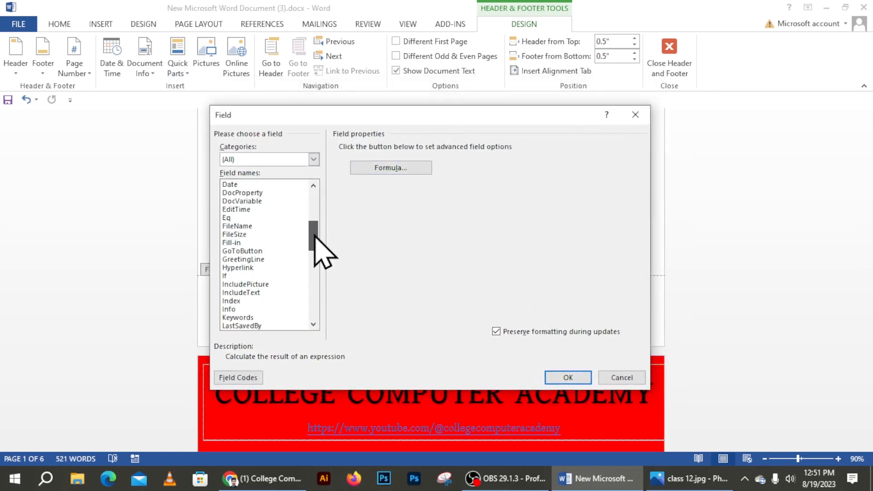
pyautogui.click(235, 226)
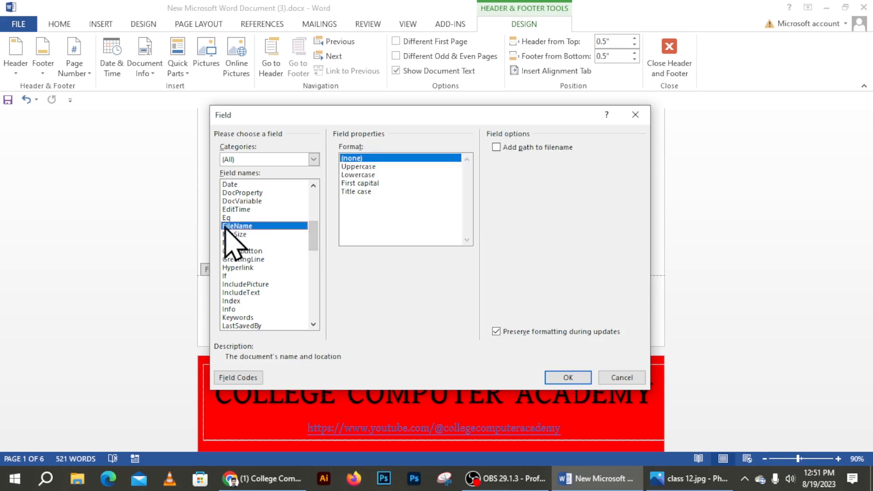
pyautogui.click(357, 183)
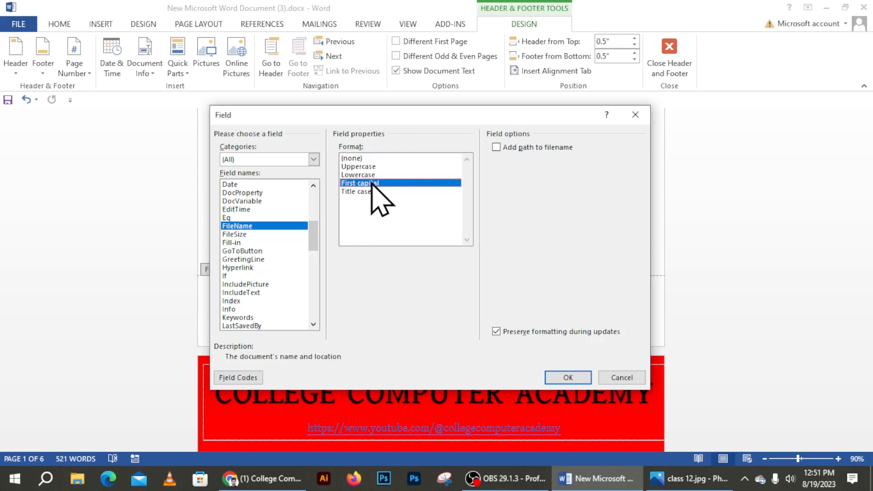
pyautogui.click(498, 147)
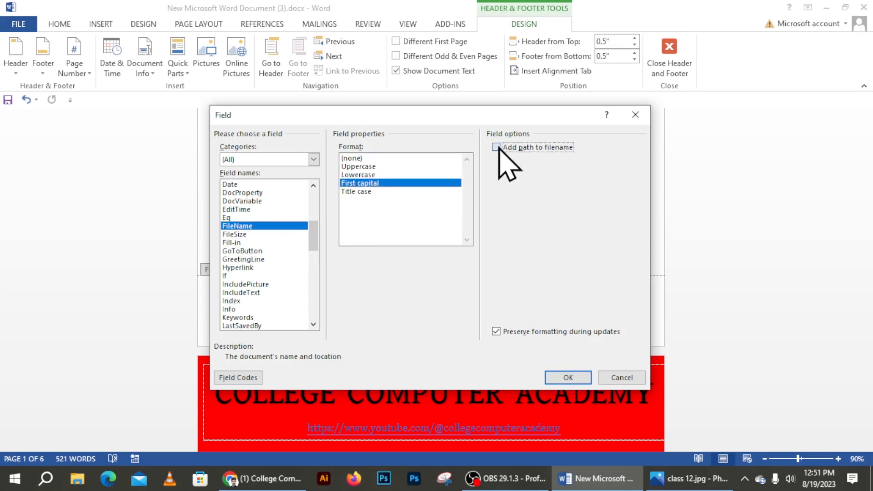
pyautogui.click(570, 377)
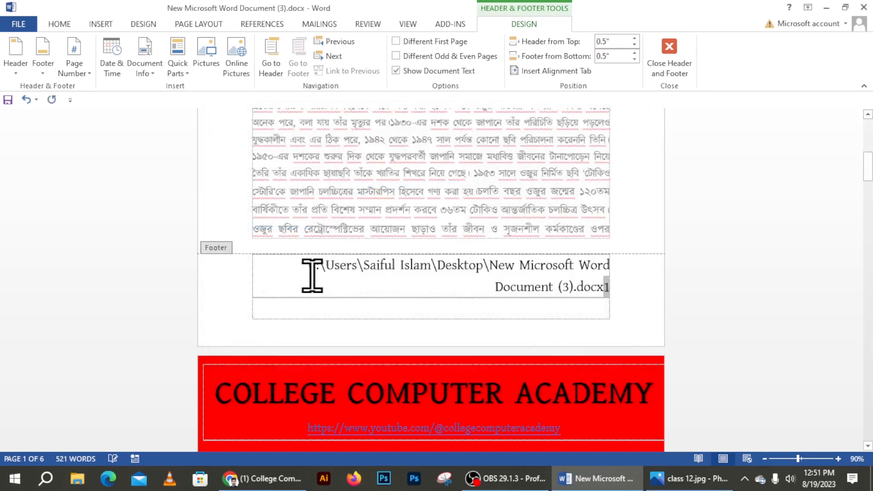
# Step: Reduce the font size of the footer's file path text to 11 so it fits on one line
pyautogui.moveTo(308, 273); pyautogui.dragTo(583, 282)
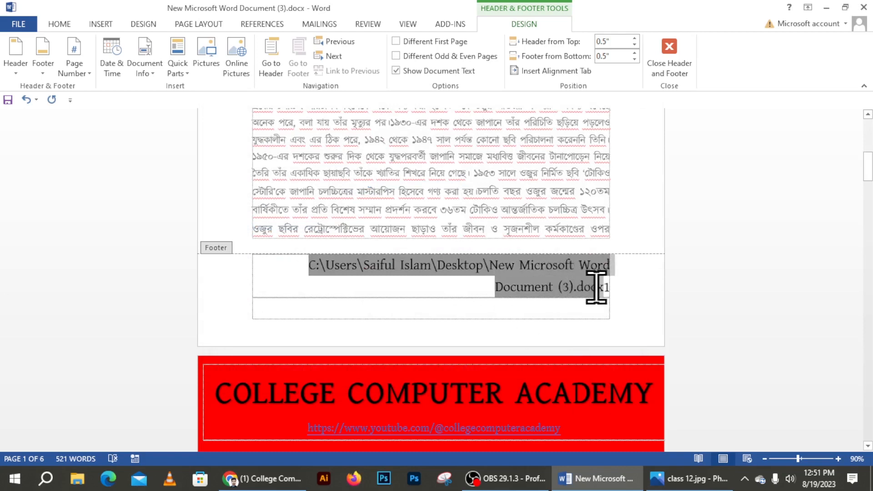
pyautogui.hotkey('ctrl', '[')
pyautogui.hotkey('ctrl', '[')
pyautogui.hotkey('ctrl', '[')
pyautogui.hotkey('ctrl', '[')
pyautogui.hotkey('ctrl', '[')
pyautogui.hotkey('ctrl', '[')
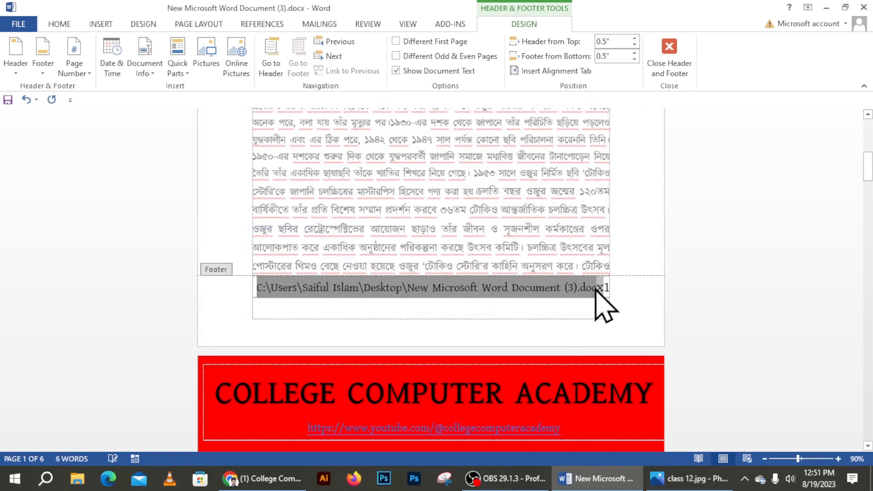
pyautogui.hotkey('ctrl', '[')
pyautogui.hotkey('ctrl', '[')
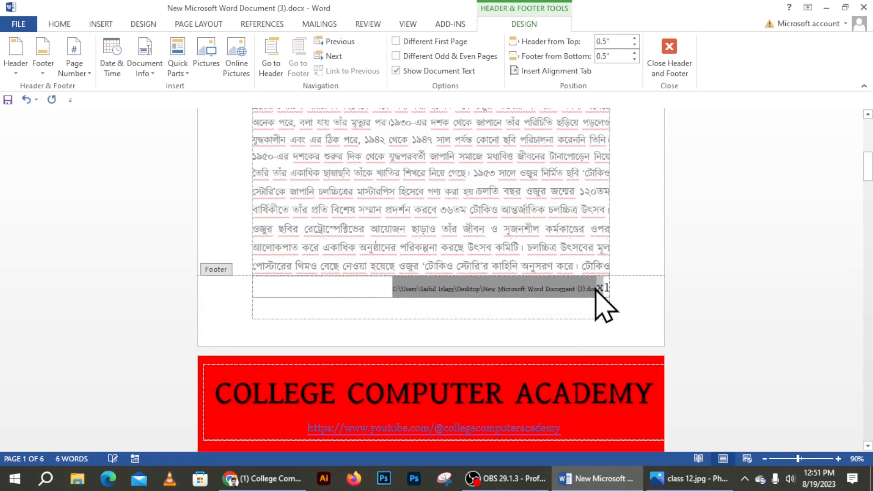
pyautogui.hotkey('ctrl', ']')
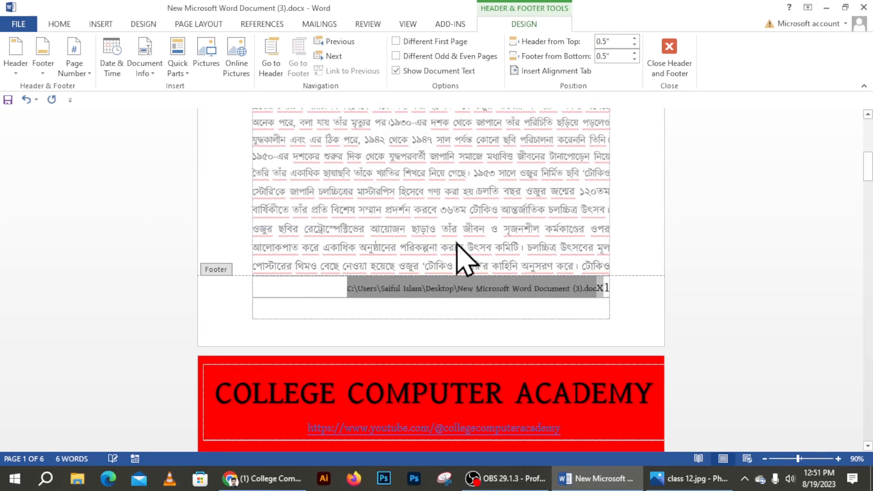
# Step: Left-align the footer line and move the page number away from the file path to the line's right end
pyautogui.click(57, 25)
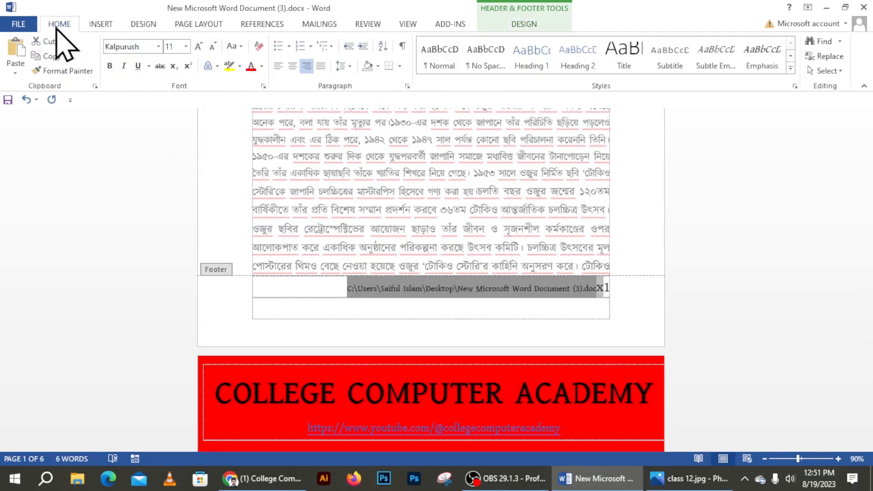
pyautogui.click(278, 67)
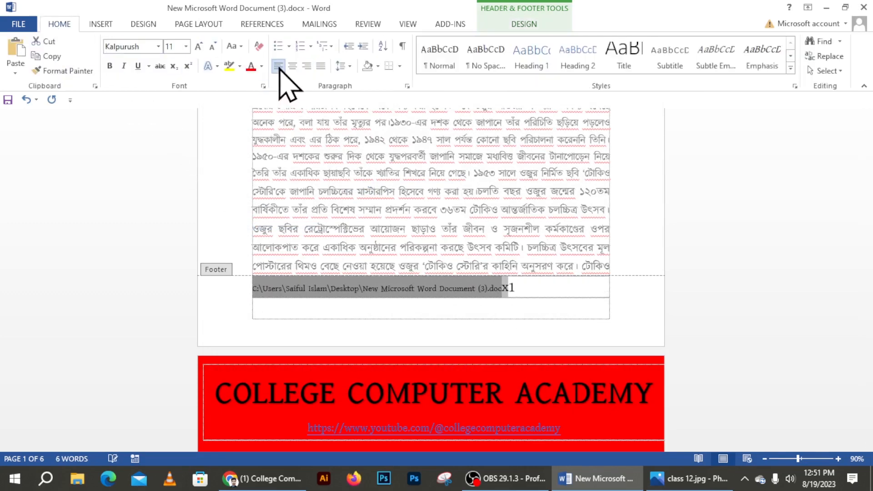
pyautogui.click(514, 292)
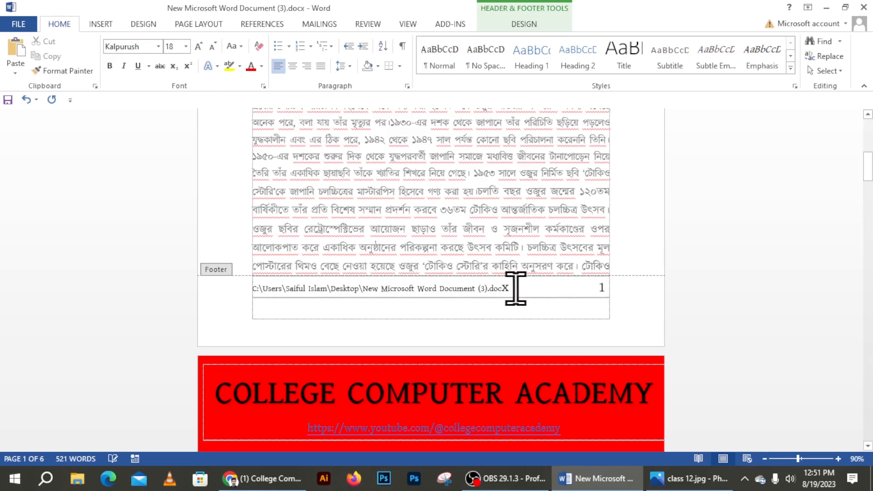
pyautogui.hotkey('ctrl', 'a')
pyautogui.click(263, 289)
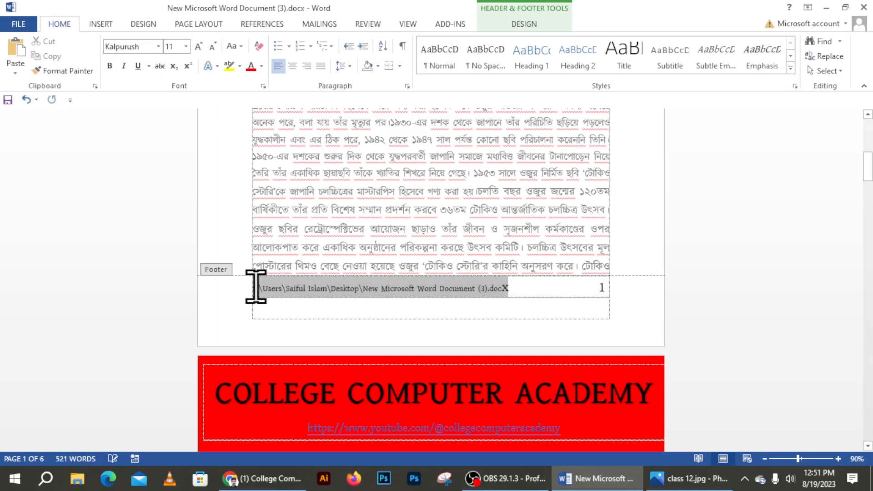
pyautogui.moveTo(251, 287)
pyautogui.mouseDown()
pyautogui.moveTo(518, 288)
pyautogui.moveTo(274, 300)
pyautogui.mouseUp()
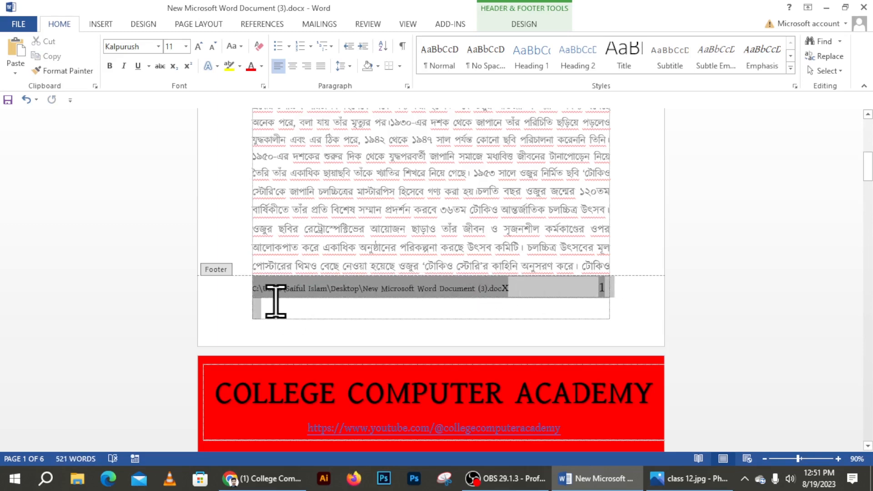
pyautogui.click(305, 290)
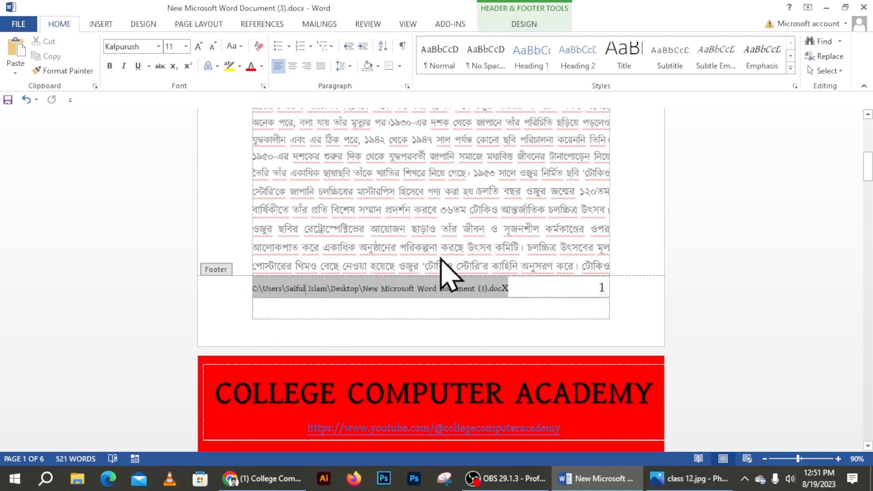
# Step: Close header and footer editing and check the file path and page number in the footers through the last page
pyautogui.click(523, 24)
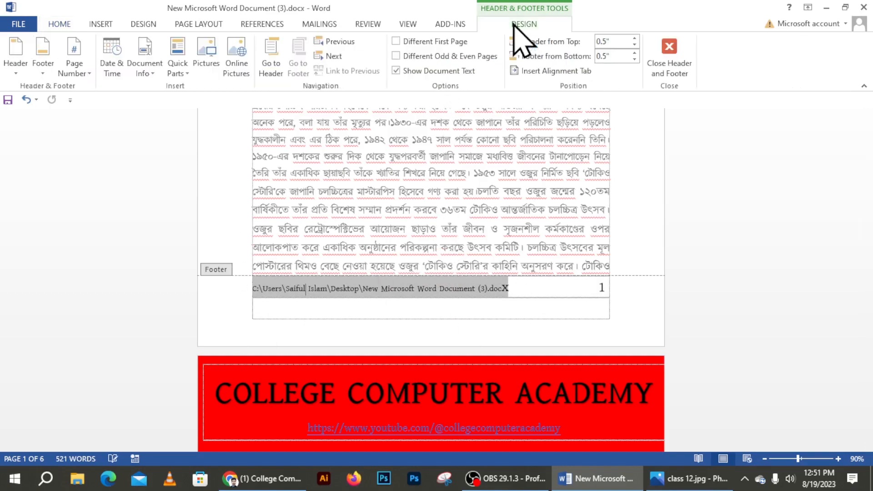
pyautogui.click(679, 72)
pyautogui.scroll(-20, 509, 244)
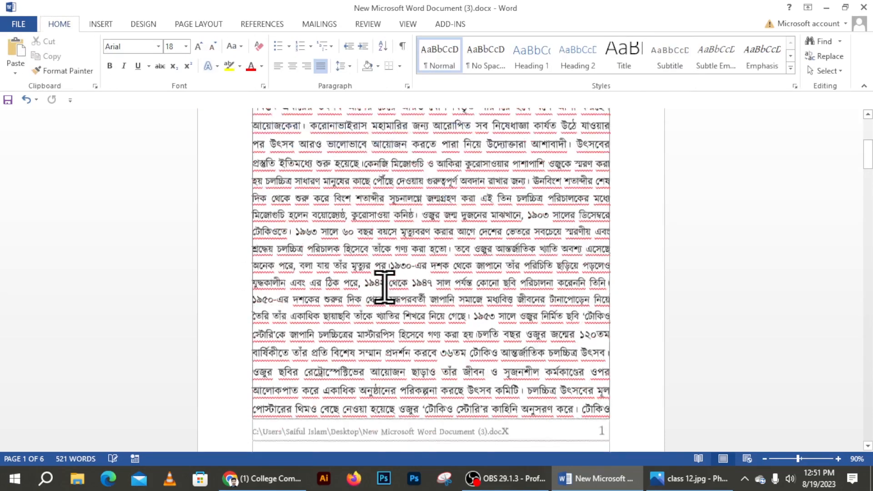
pyautogui.scroll(-15, 440, 287)
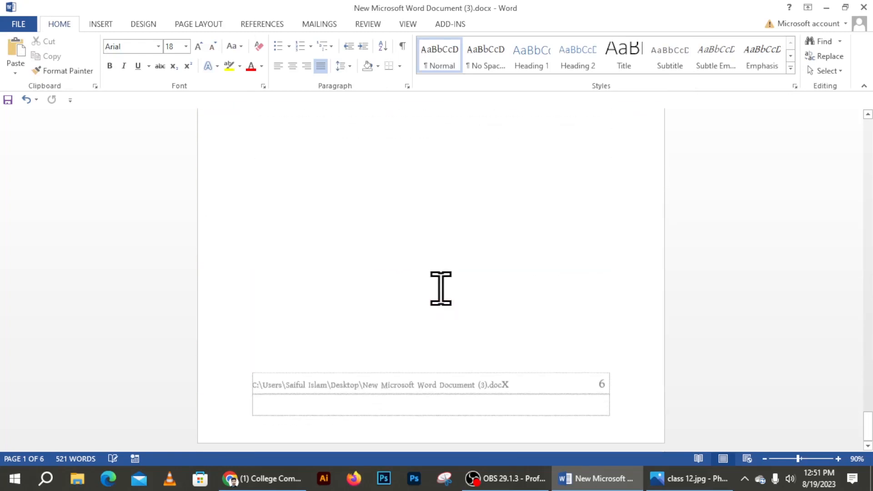
# Step: Add blank lines at the end of page 6 until a seventh page starts, and check its repeated header and footer
pyautogui.click(508, 356)
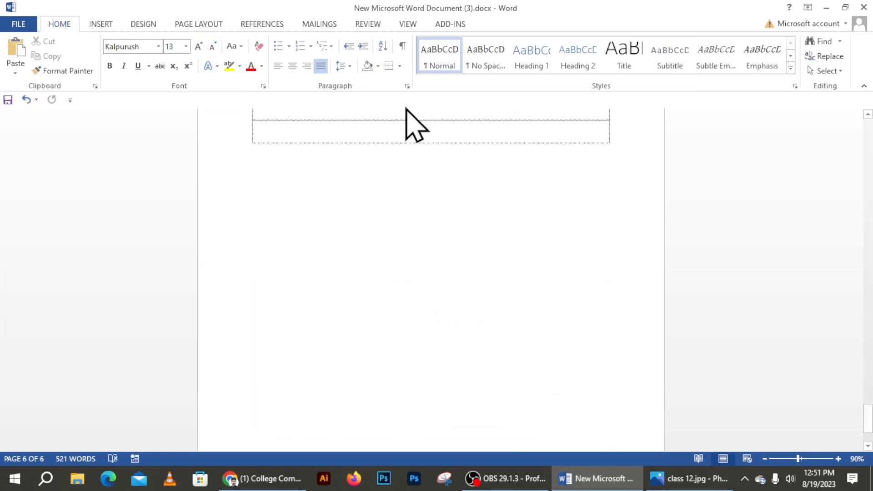
pyautogui.scroll(-5, 522, 259)
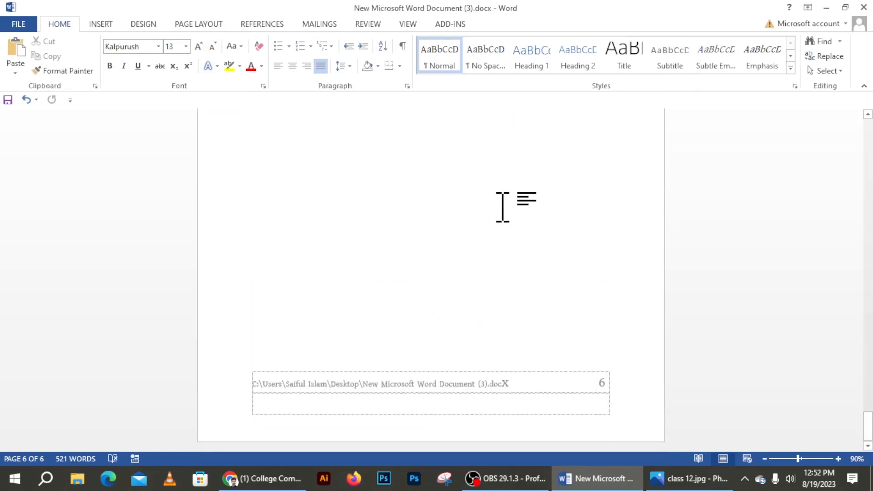
pyautogui.press('Return')
pyautogui.press('Return')
pyautogui.press('Return')
pyautogui.press('Return')
pyautogui.press('Return')
pyautogui.press('Return')
pyautogui.press('Return')
pyautogui.press('Return')
pyautogui.press('Return')
pyautogui.press('Return')
pyautogui.press('Return')
pyautogui.press('Return')
pyautogui.press('Return')
pyautogui.press('Return')
pyautogui.press('Return')
pyautogui.press('Return')
pyautogui.press('Return')
pyautogui.press('Return')
pyautogui.press('Return')
pyautogui.press('Return')
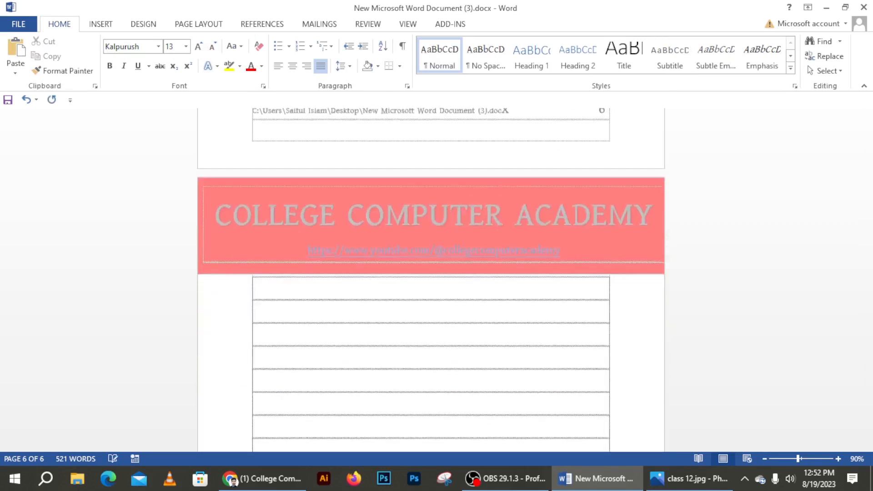
pyautogui.press('Return')
pyautogui.press('Return')
pyautogui.press('Return')
pyautogui.press('Return')
pyautogui.press('Return')
pyautogui.scroll(-4, 592, 255)
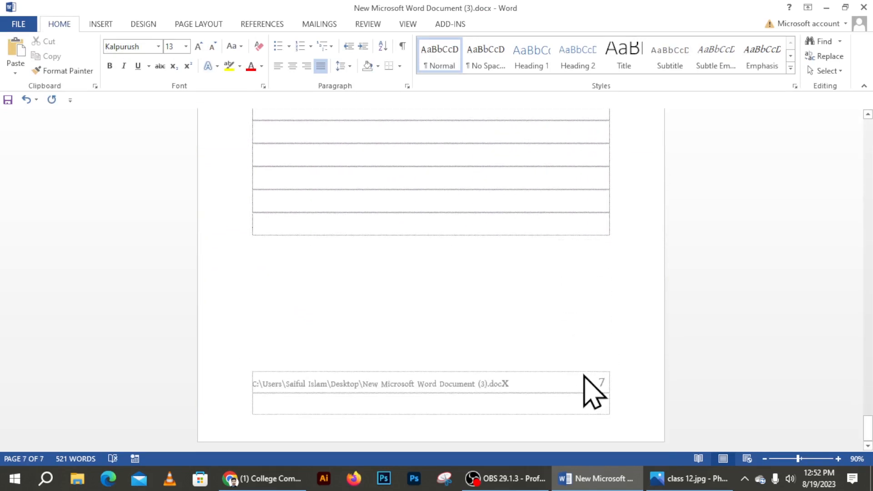
pyautogui.scroll(8, 481, 318)
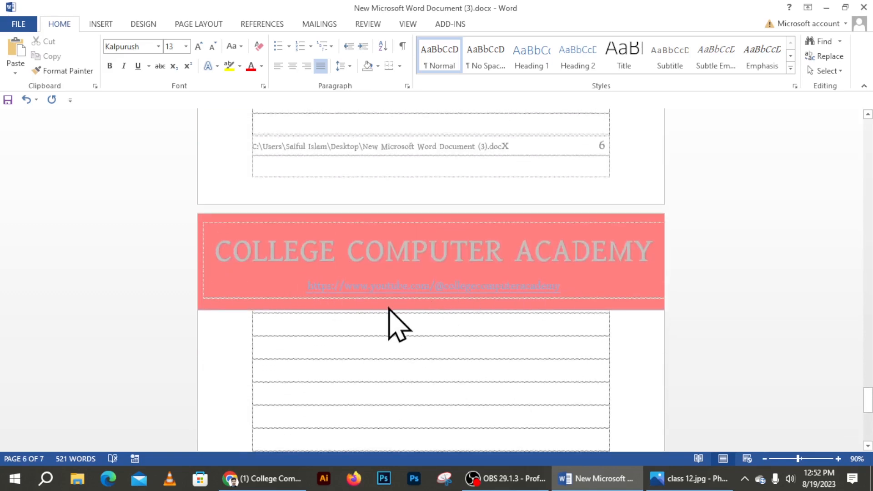
pyautogui.scroll(-8, 381, 324)
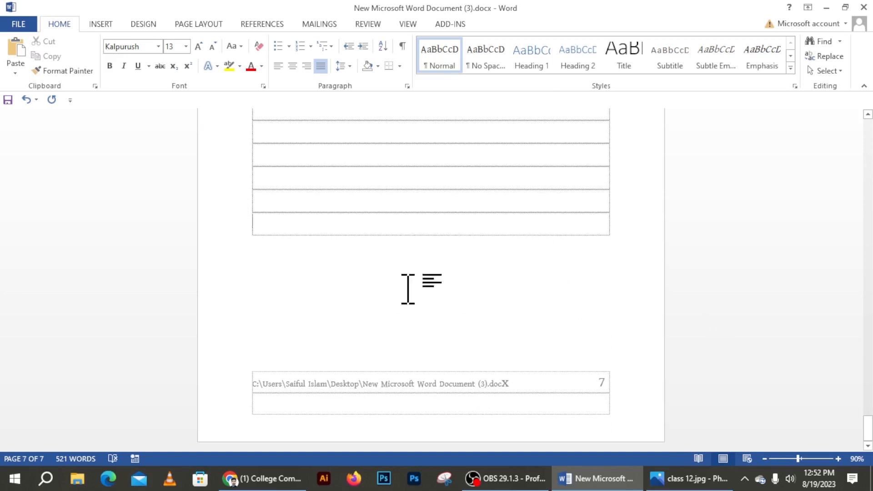
# Step: Minimize the document and switch to Chrome with the College Computer Academy YouTube channel
pyautogui.click(826, 7)
pyautogui.click(303, 479)
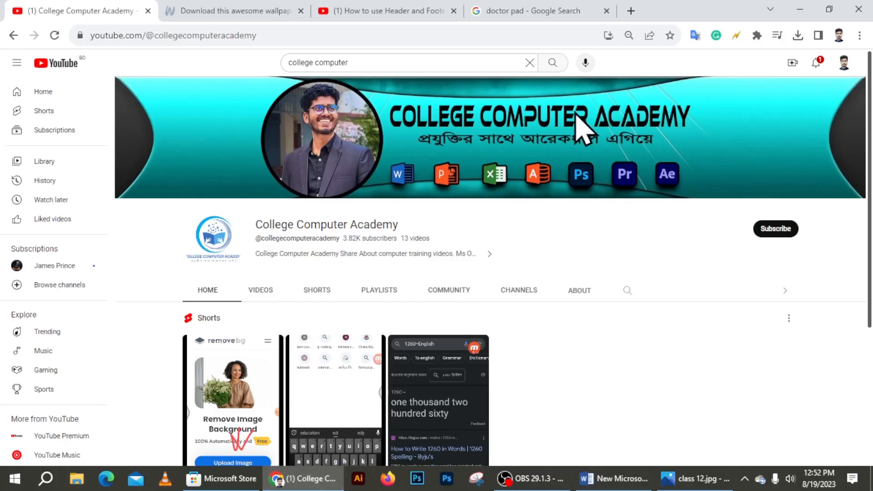